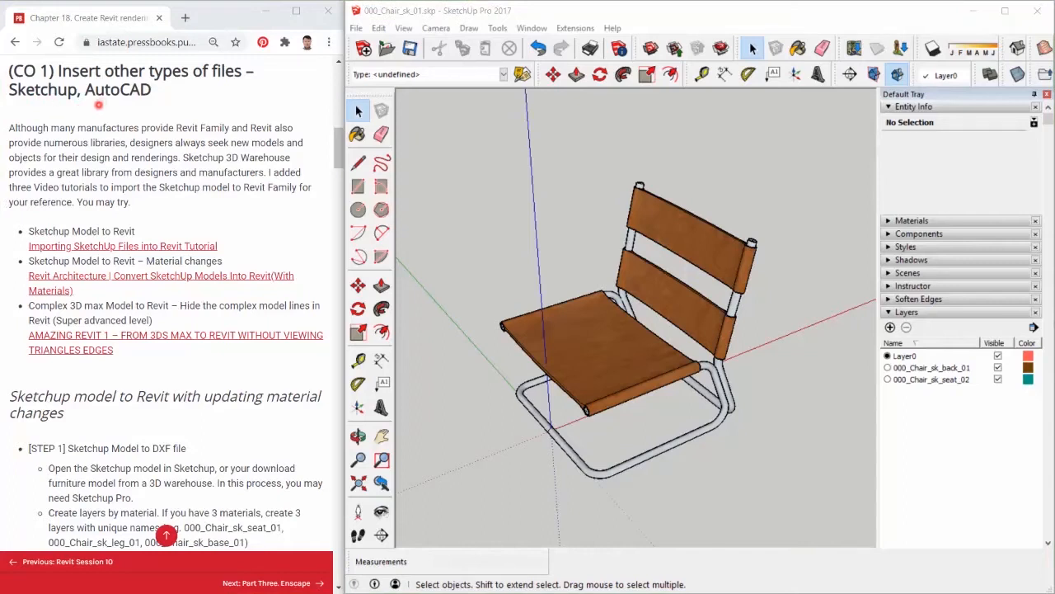
Read the chapter section on inserting SketchUp and AutoCAD files, down to the heading "[STEP 1] Sketchup Model to DXF file"
{"action": "left_click_drag", "start_coordinate": [175, 128], "coordinate": [291, 129]}
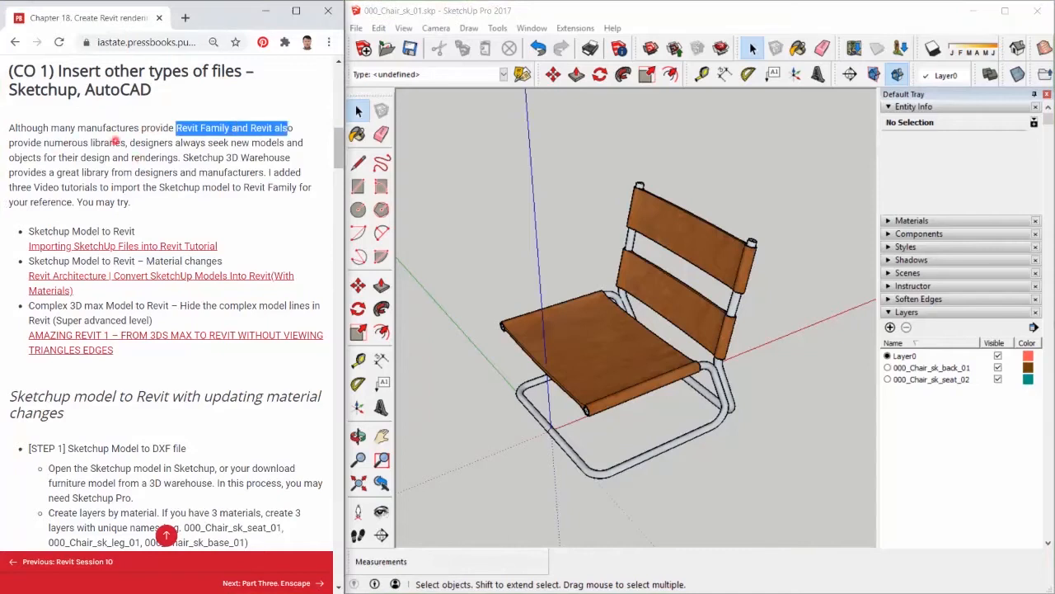
{"action": "left_click", "coordinate": [144, 151]}
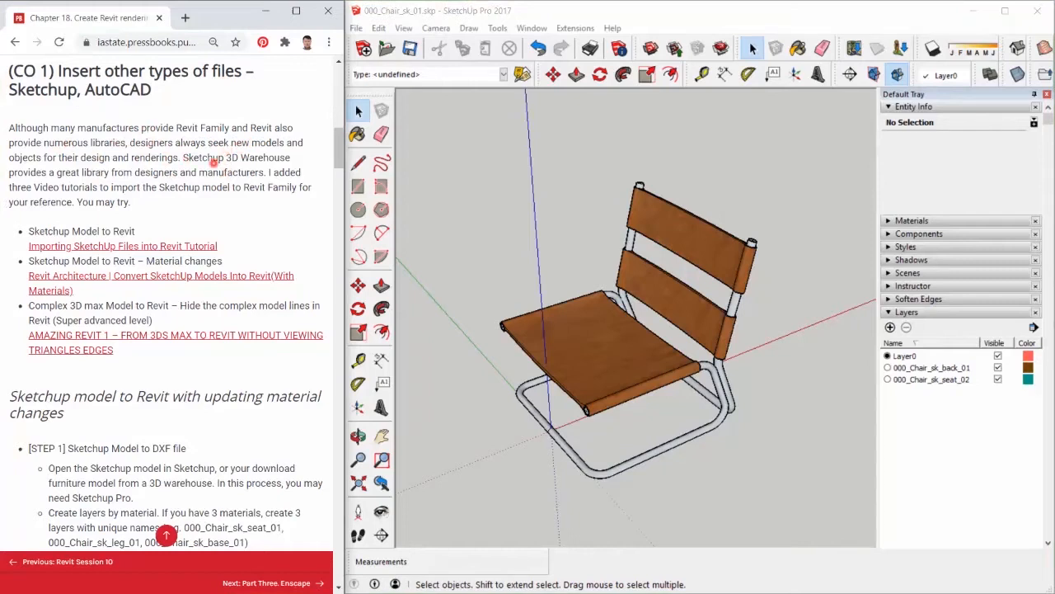
{"action": "left_click_drag", "start_coordinate": [183, 158], "coordinate": [292, 160]}
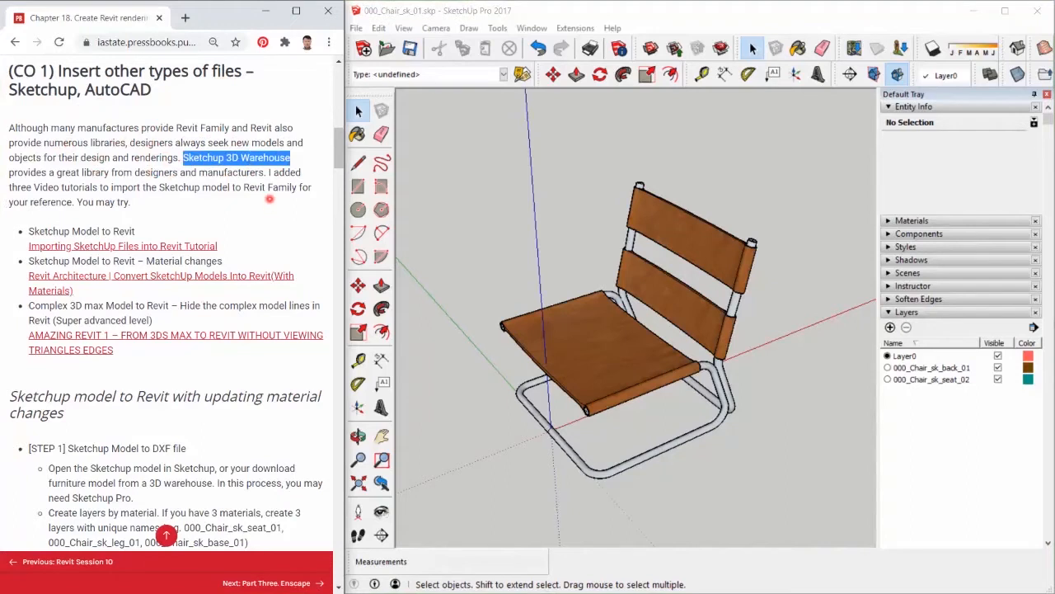
{"action": "scroll", "coordinate": [273, 196], "scroll_direction": "down", "scroll_amount": 1}
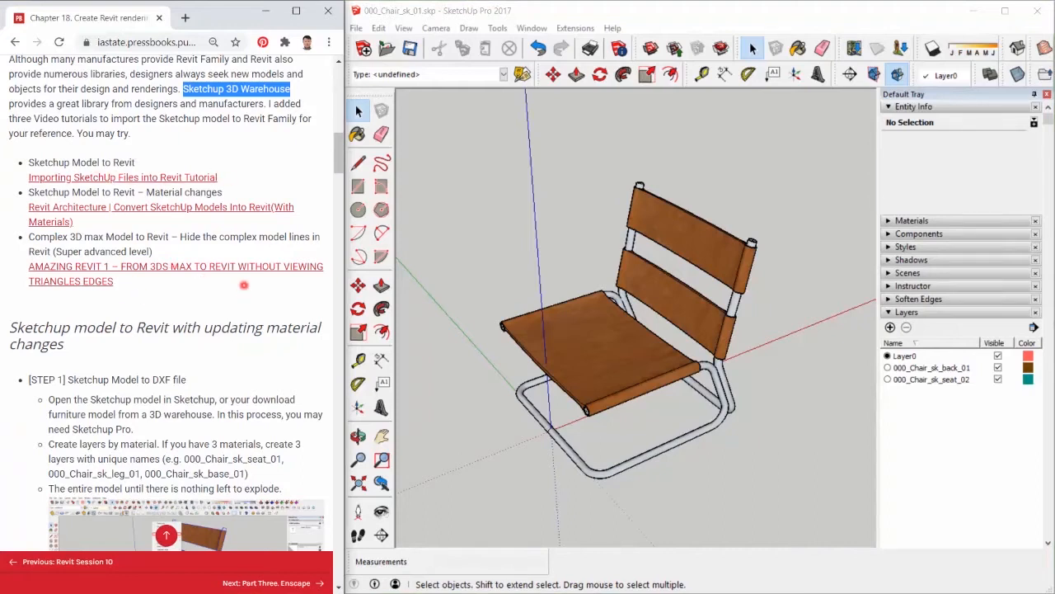
{"action": "scroll", "coordinate": [244, 284], "scroll_direction": "down", "scroll_amount": 3}
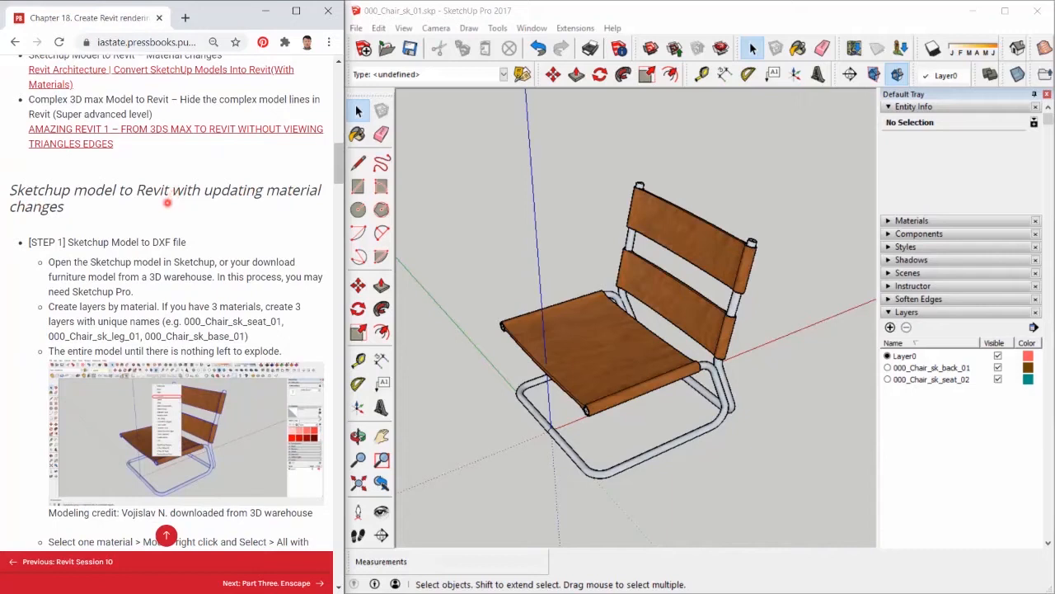
{"action": "left_click_drag", "start_coordinate": [17, 191], "coordinate": [193, 228]}
{"action": "left_click", "coordinate": [200, 214]}
{"action": "scroll", "coordinate": [200, 215], "scroll_direction": "down", "scroll_amount": 1}
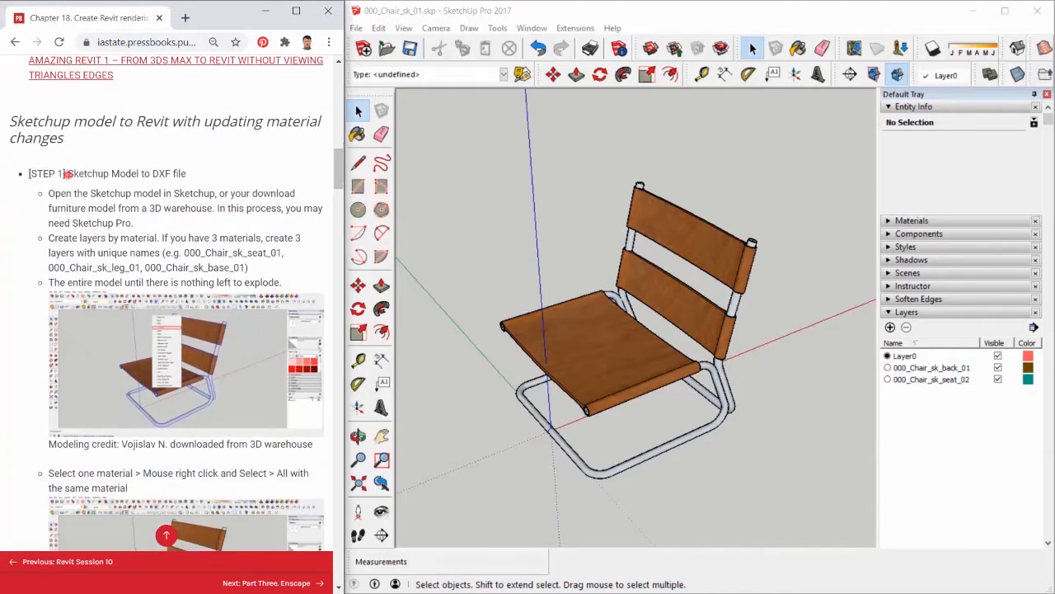
{"action": "left_click_drag", "start_coordinate": [63, 175], "coordinate": [174, 174]}
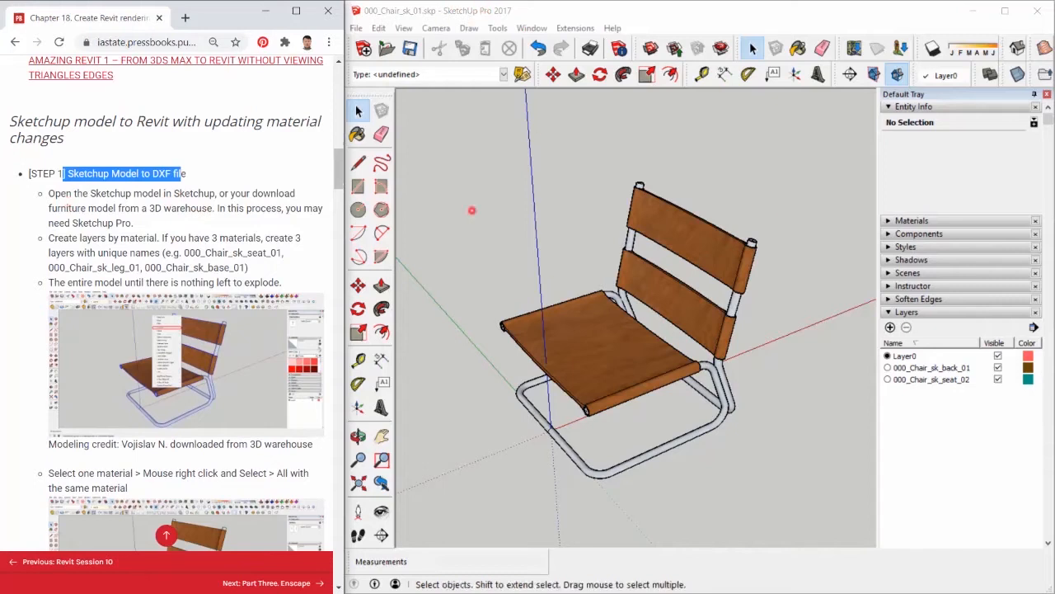
Explode the chair group and its nested groups into loose geometry
{"action": "left_click", "coordinate": [624, 342]}
{"action": "middle_click_drag", "start_coordinate": [627, 368], "coordinate": [619, 376]}
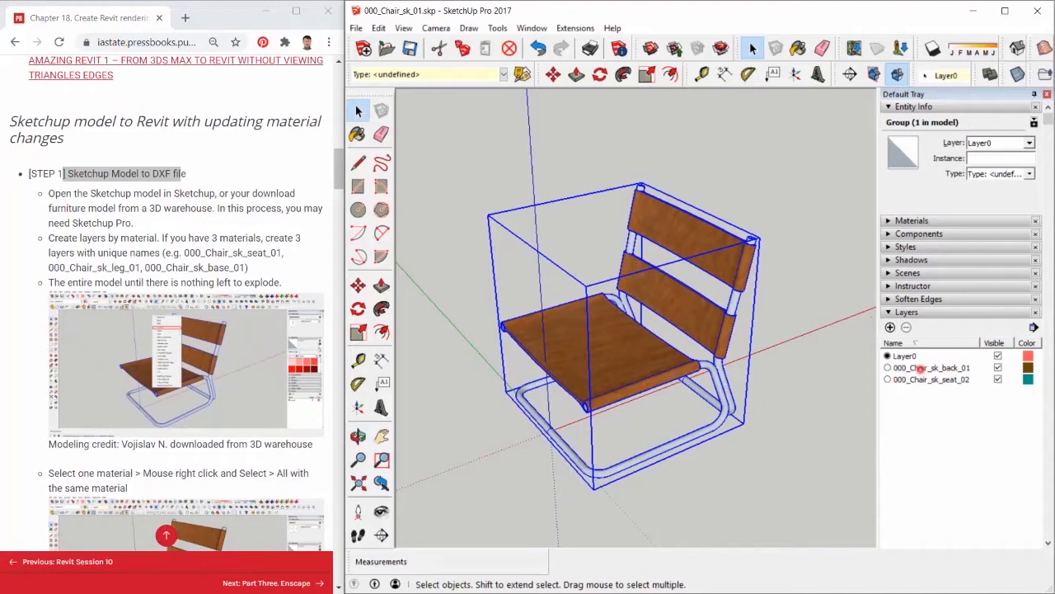
{"action": "left_click", "coordinate": [922, 368]}
{"action": "left_click", "coordinate": [916, 379]}
{"action": "left_click", "coordinate": [927, 368]}
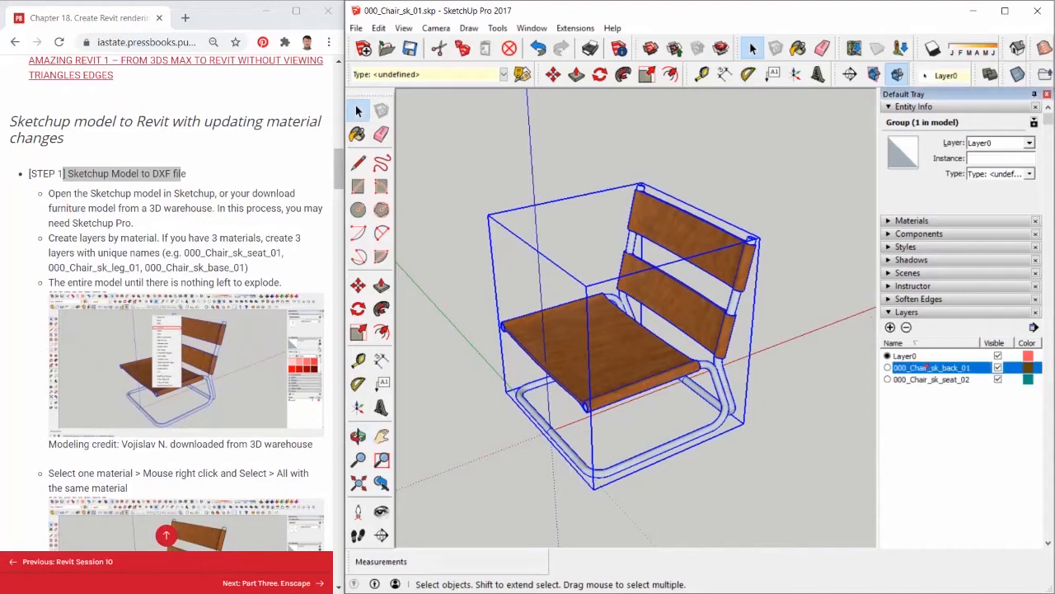
{"action": "left_click", "coordinate": [930, 379]}
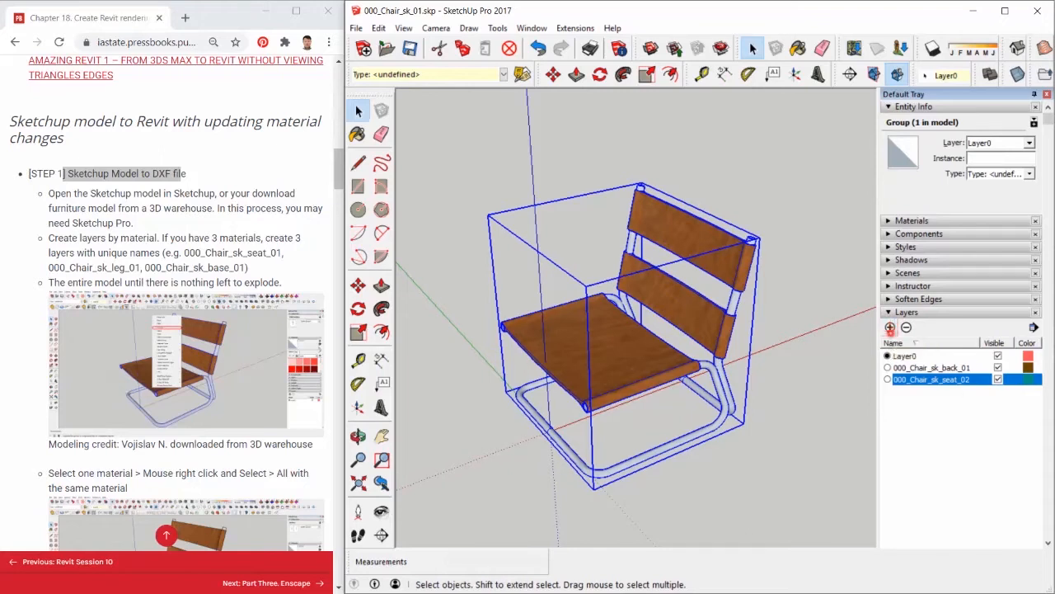
{"action": "right_click", "coordinate": [600, 346]}
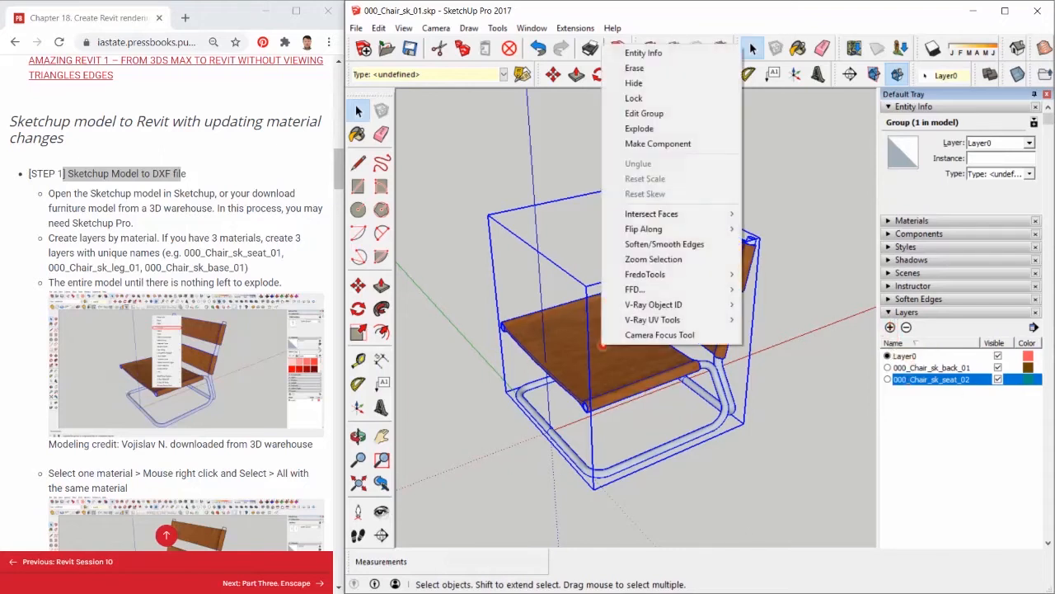
{"action": "left_click", "coordinate": [639, 128]}
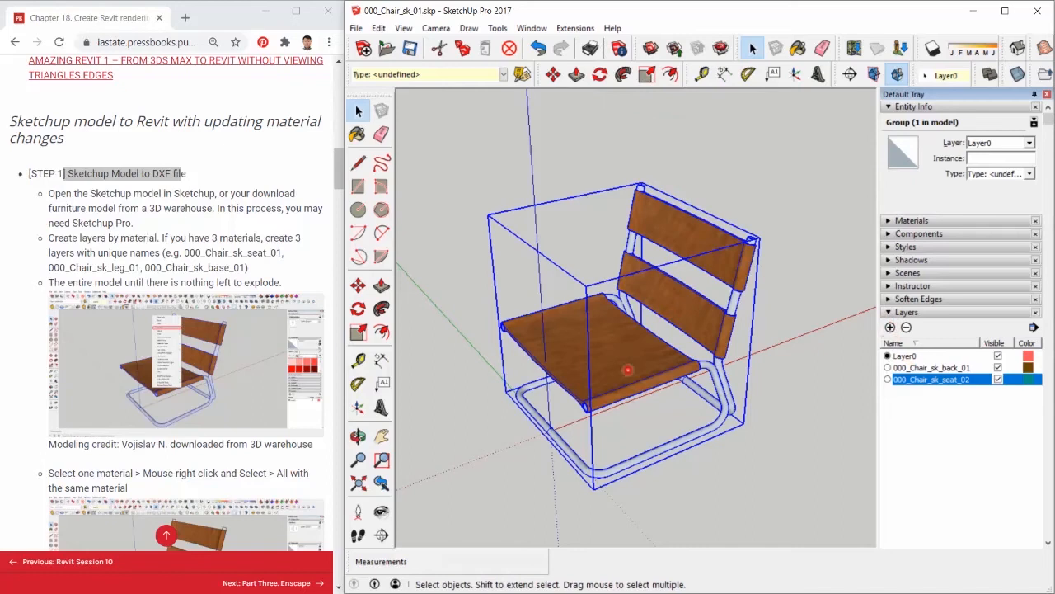
{"action": "right_click", "coordinate": [601, 330]}
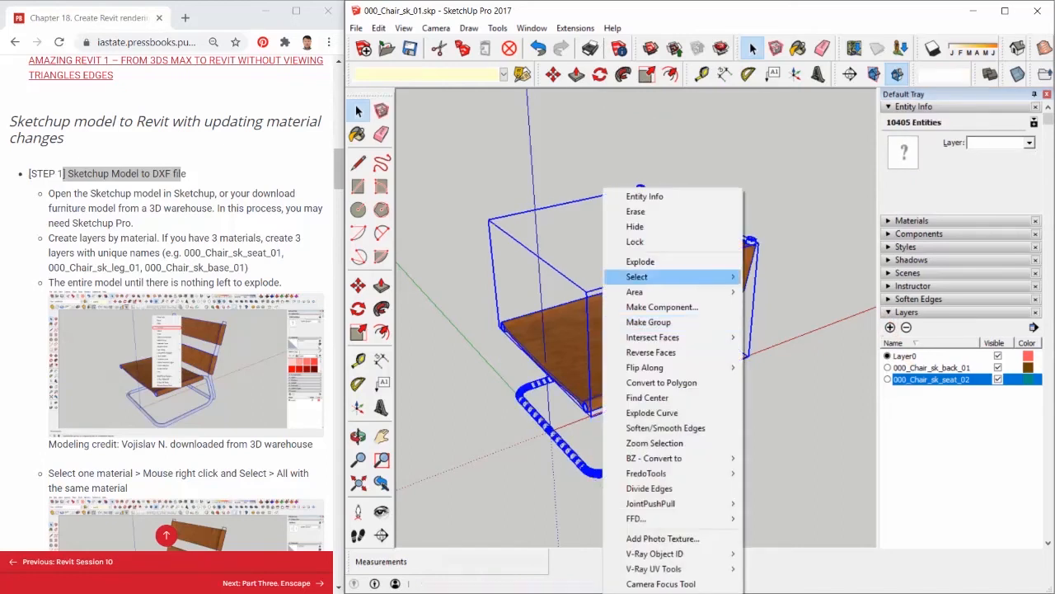
{"action": "left_click", "coordinate": [641, 262]}
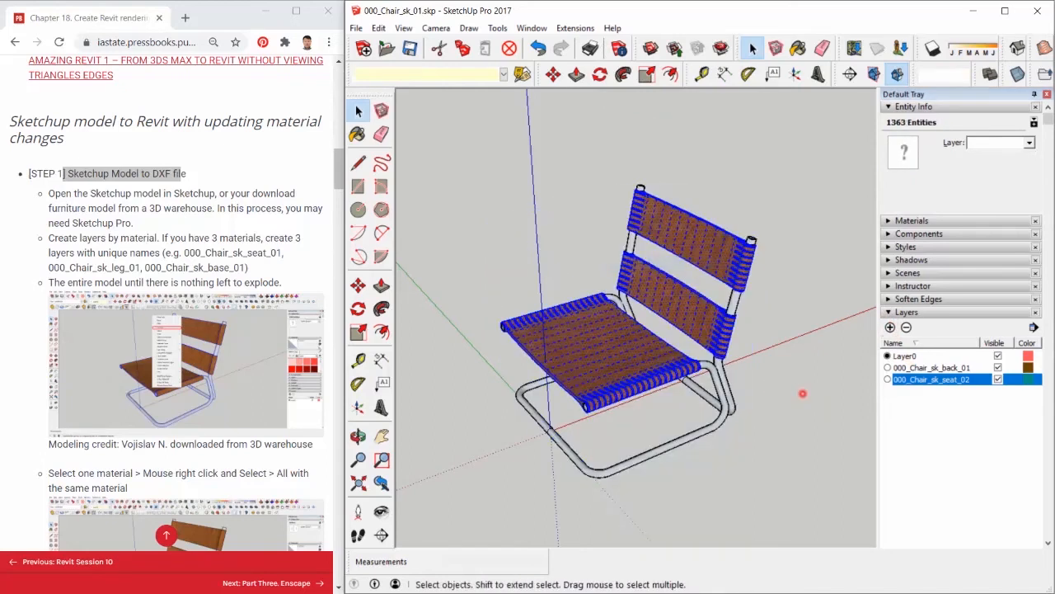
{"action": "key", "text": "Escape"}
Select all faces sharing the seat's brown material and assign them to layer 000_Chair_sk_back_01
{"action": "right_click", "coordinate": [571, 346]}
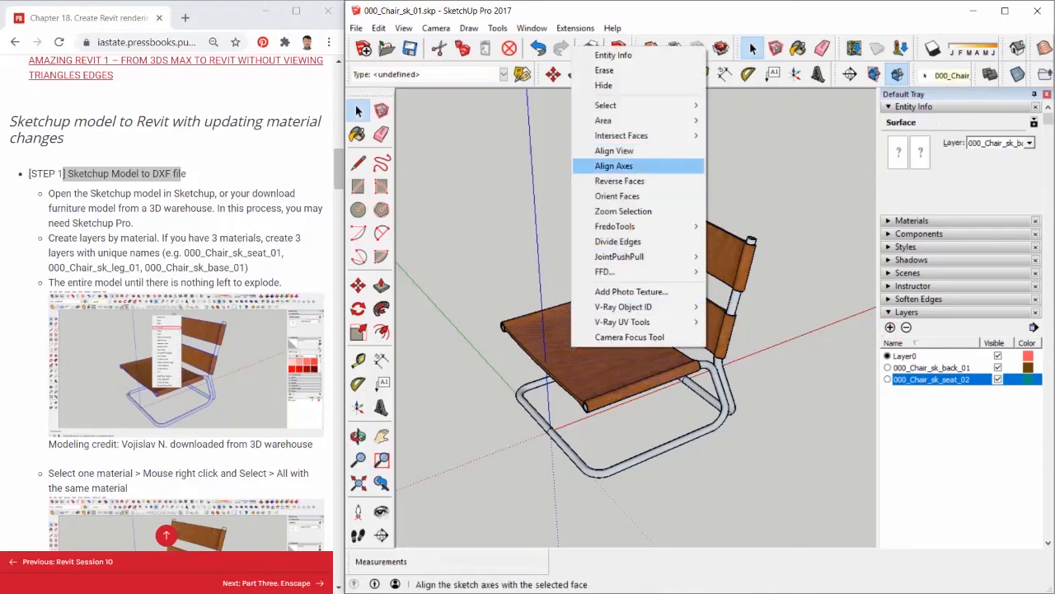
{"action": "mouse_move", "coordinate": [643, 105]}
{"action": "left_click", "coordinate": [766, 166]}
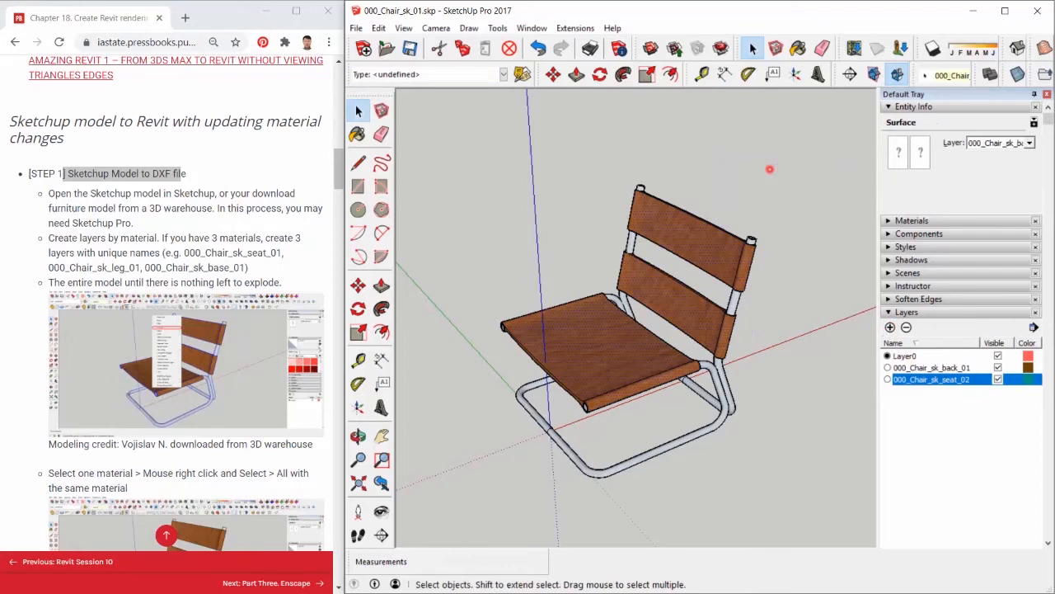
{"action": "left_click", "coordinate": [1029, 142]}
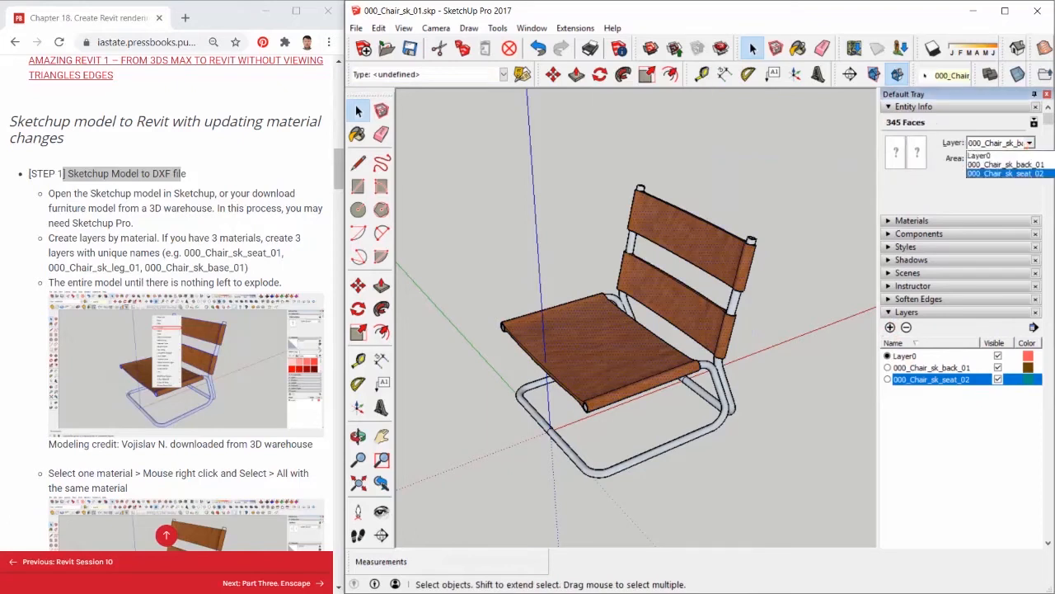
{"action": "left_click", "coordinate": [1006, 164]}
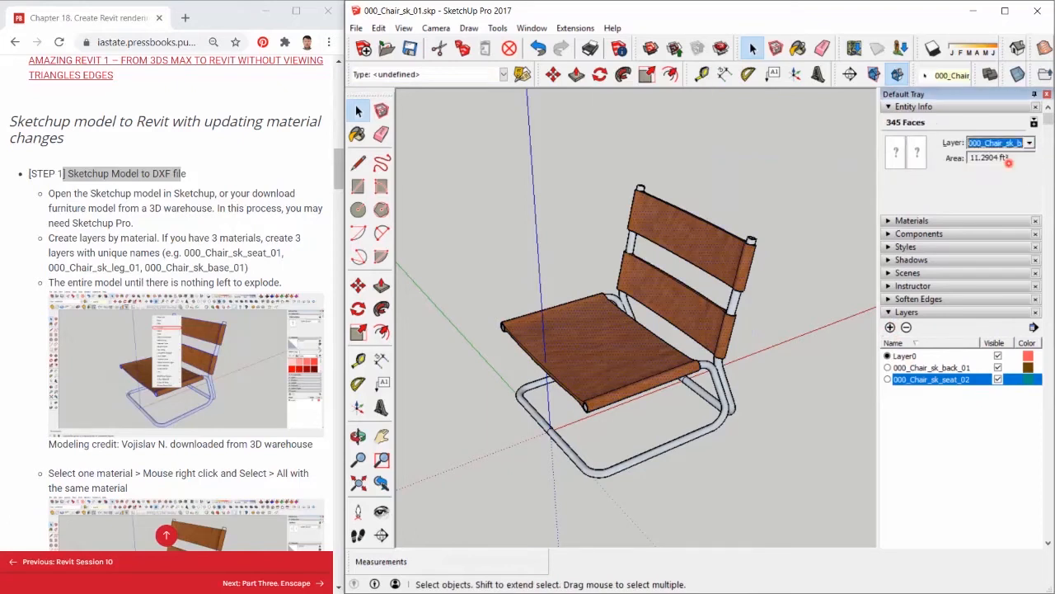
Select all faces sharing the tubular frame's material, assign them to layer 000_Chair_sk_seat_02, and clear the selection
{"action": "left_click", "coordinate": [723, 393]}
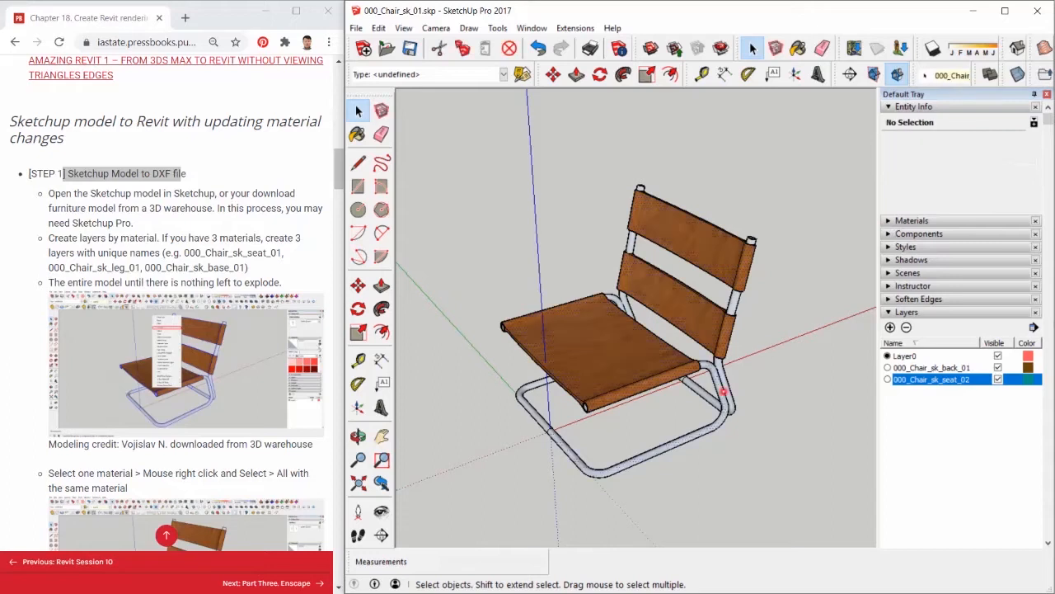
{"action": "right_click", "coordinate": [723, 392]}
{"action": "mouse_move", "coordinate": [757, 150]}
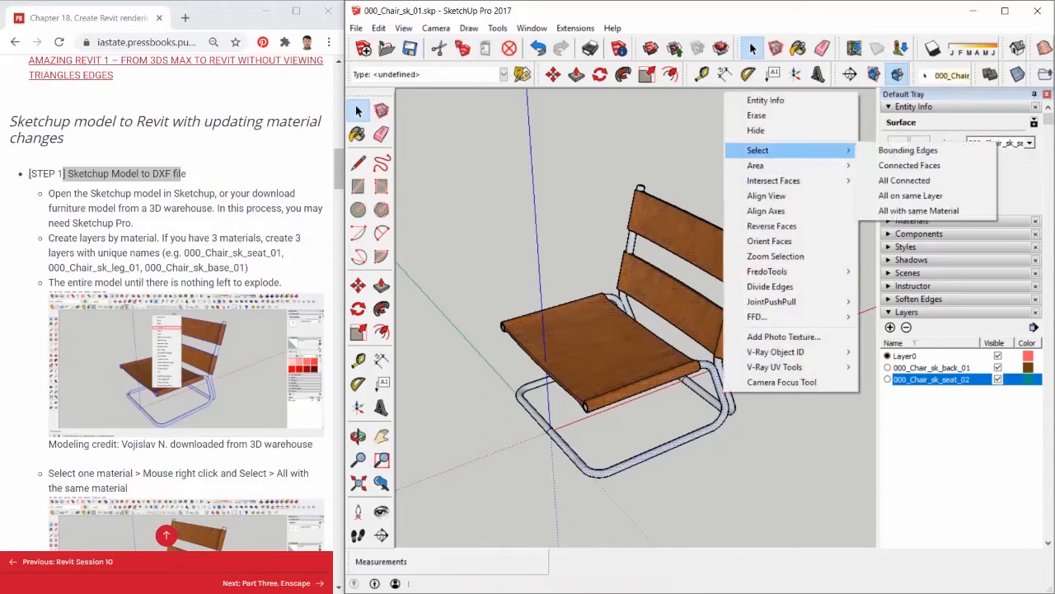
{"action": "left_click", "coordinate": [923, 212]}
{"action": "left_click", "coordinate": [1029, 144]}
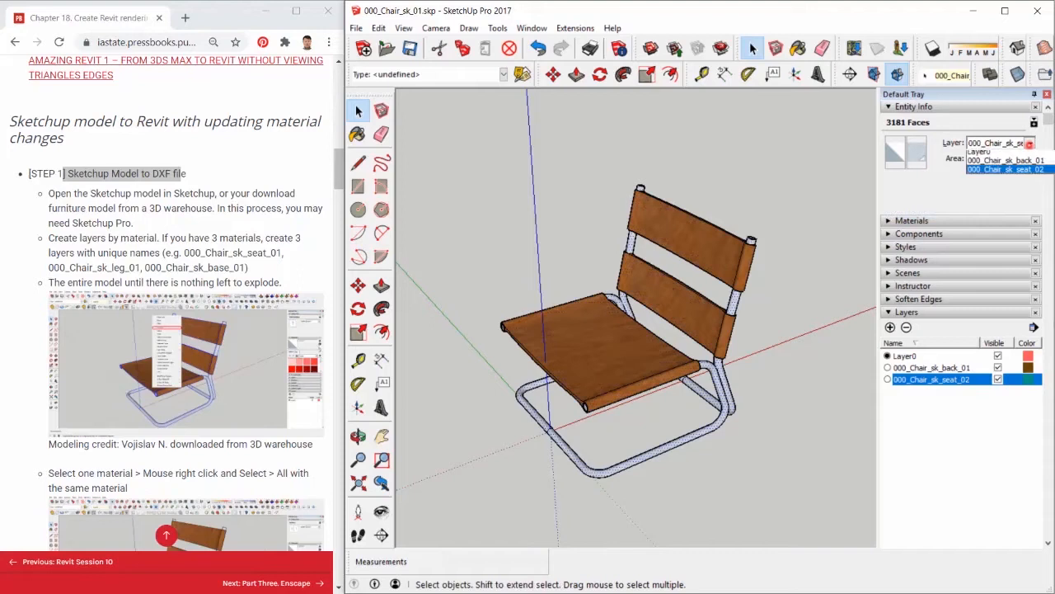
{"action": "left_click", "coordinate": [1004, 174]}
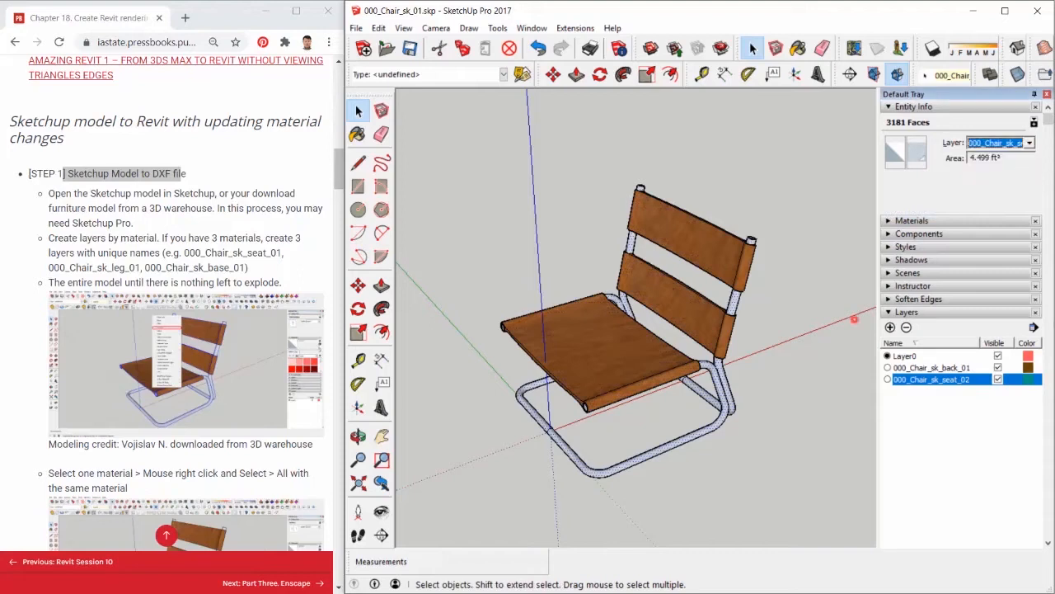
{"action": "left_click", "coordinate": [746, 468]}
Start a 3D model export with AutoCAD DXF File (*.dxf) as the file type
{"action": "left_click", "coordinate": [356, 28]}
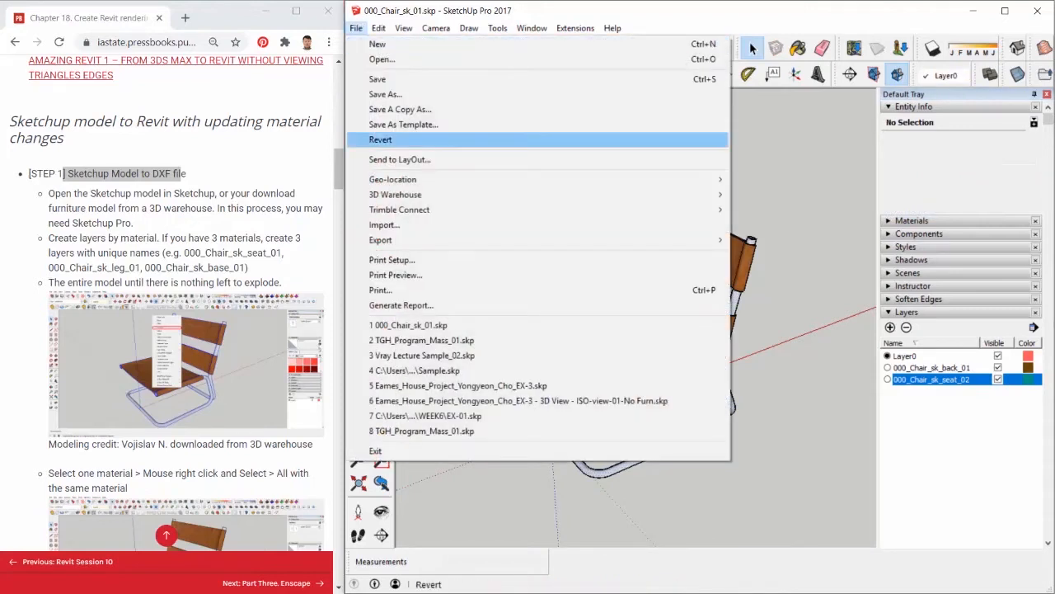
{"action": "mouse_move", "coordinate": [387, 240]}
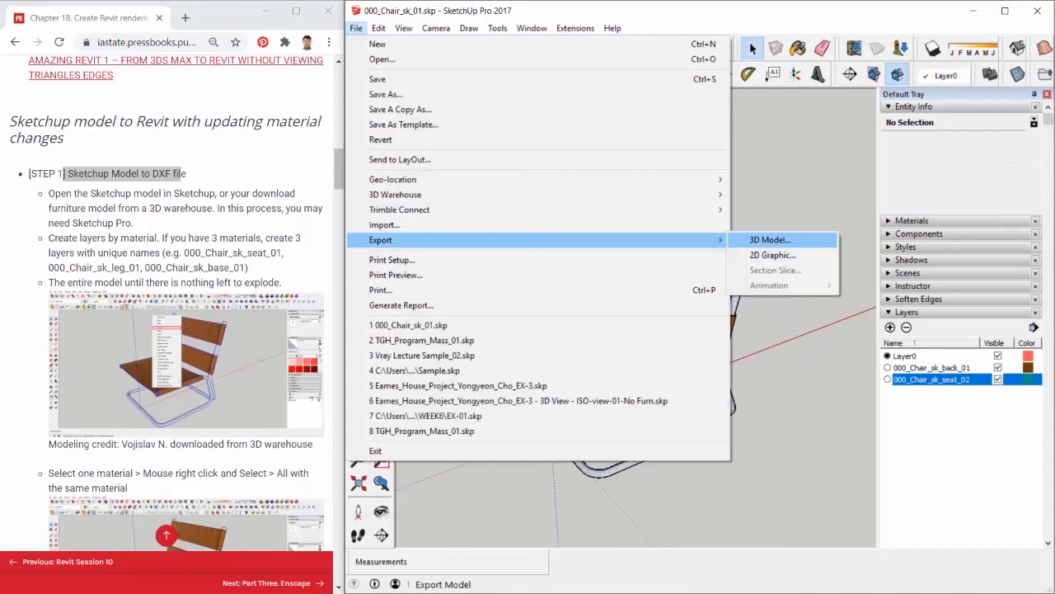
{"action": "left_click", "coordinate": [772, 240]}
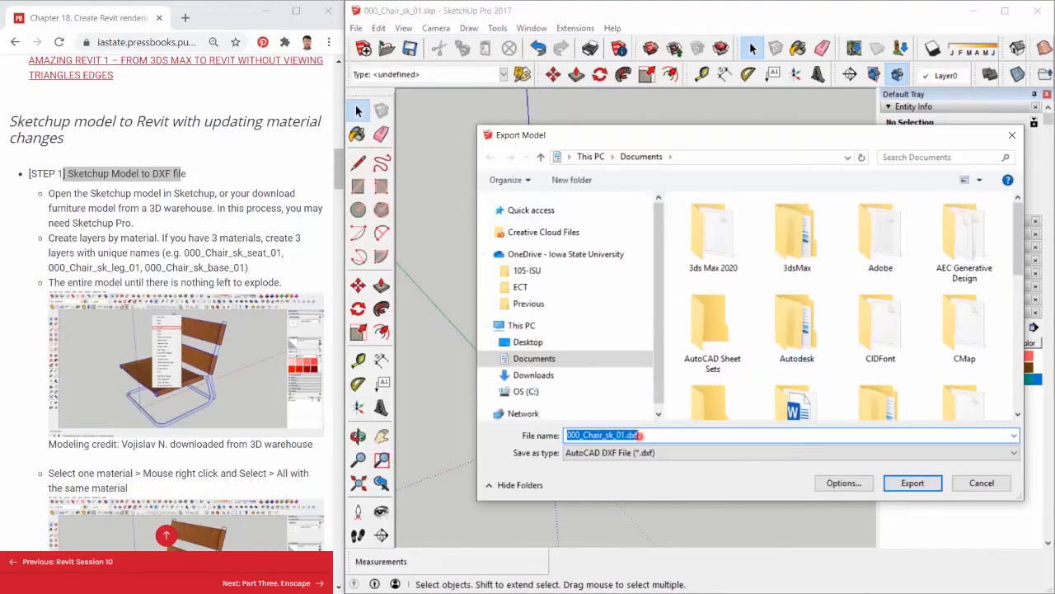
{"action": "left_click", "coordinate": [660, 452]}
{"action": "left_click", "coordinate": [609, 497]}
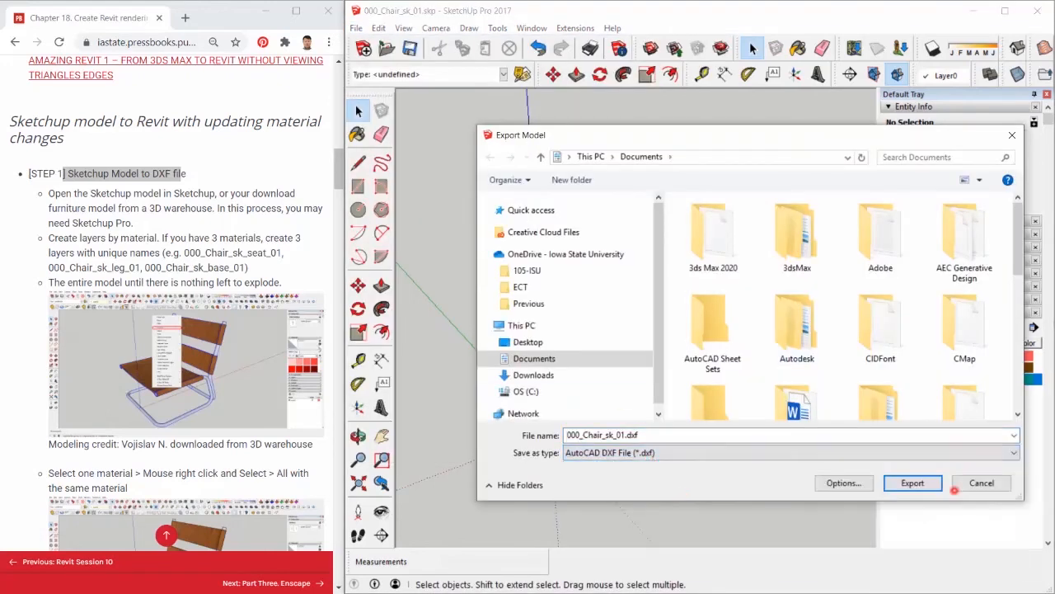
Set the export options to AutoCAD 2007 with faces only, and export the chair to Documents as 000_Chair_sk_01.dxf
{"action": "left_click", "coordinate": [865, 484]}
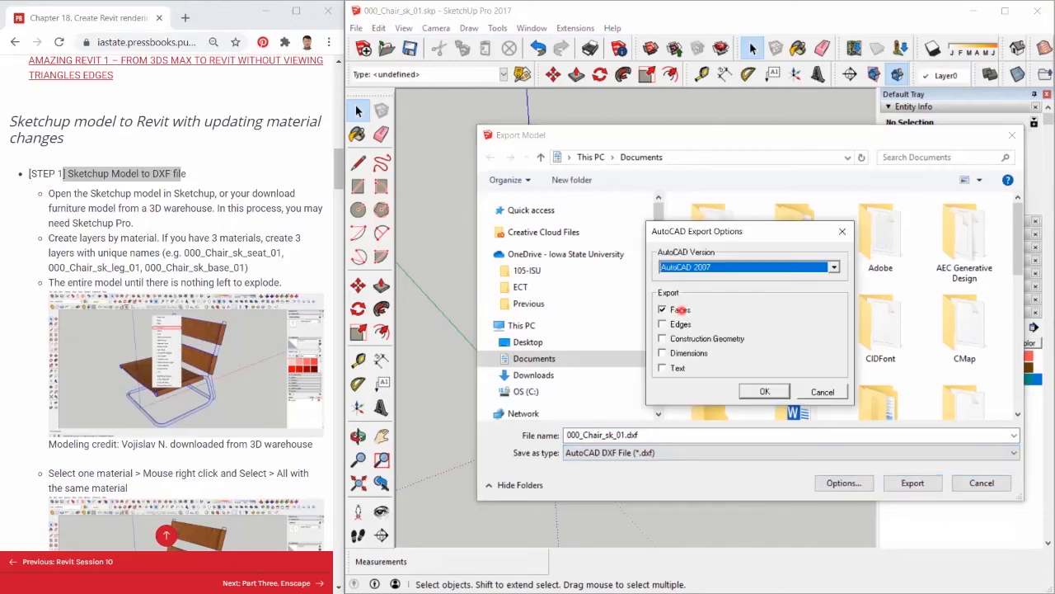
{"action": "left_click", "coordinate": [721, 262]}
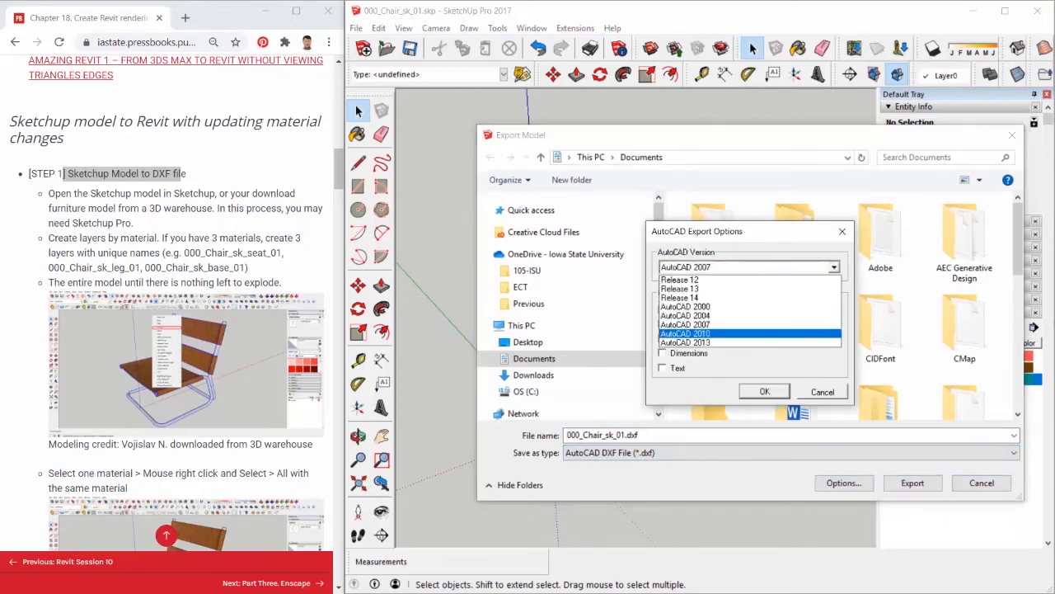
{"action": "left_click", "coordinate": [732, 322]}
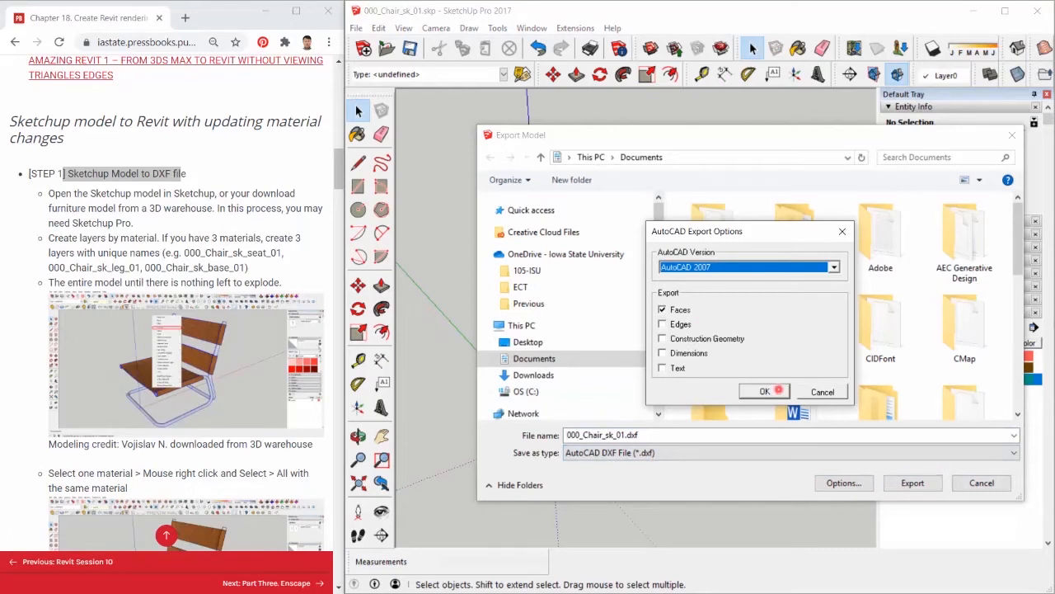
{"action": "left_click", "coordinate": [781, 391]}
{"action": "left_click", "coordinate": [665, 434]}
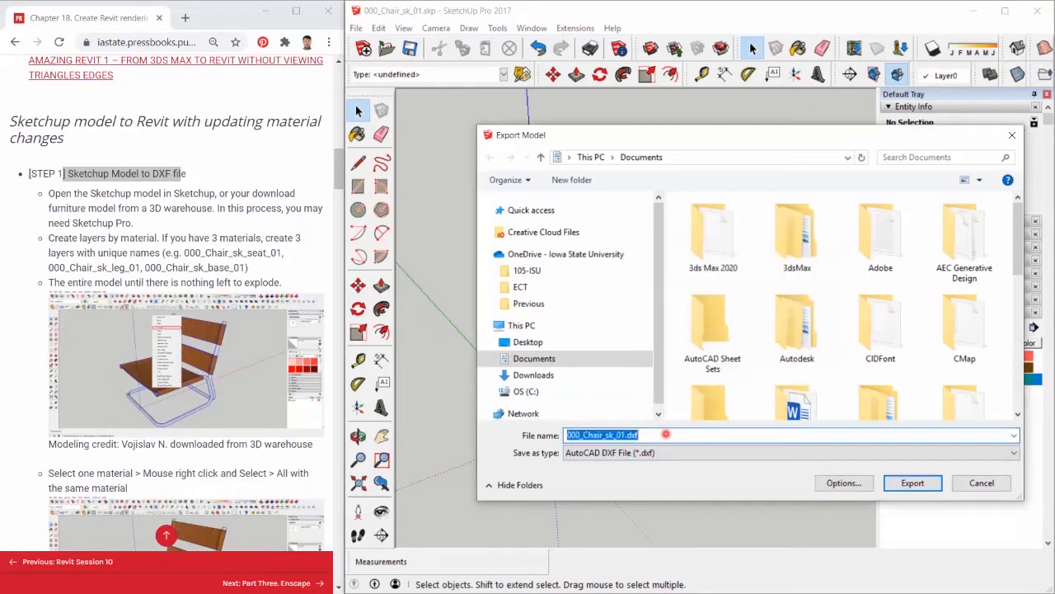
{"action": "left_click", "coordinate": [887, 483]}
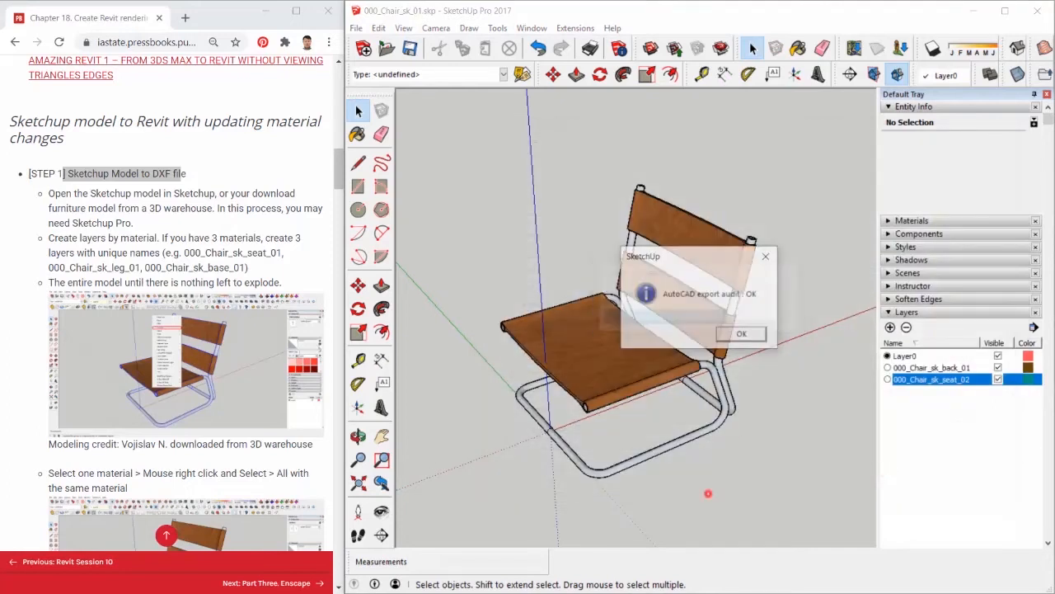
{"action": "left_click", "coordinate": [744, 334]}
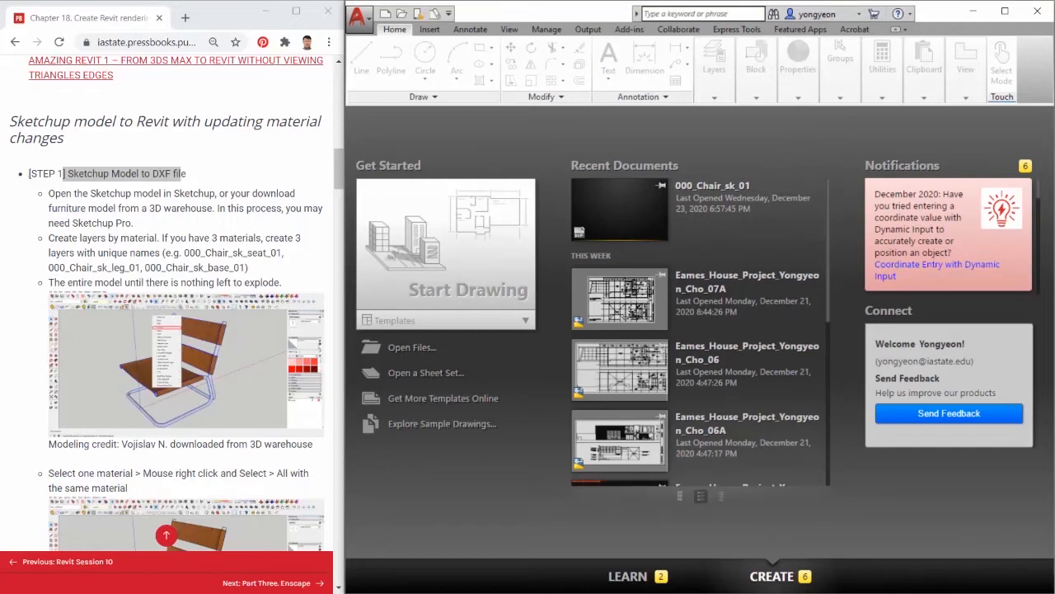
Switch to AutoCAD, open the recent drawing 000_Chair_sk_01, and window-select the entire chair
{"action": "left_click", "coordinate": [686, 211]}
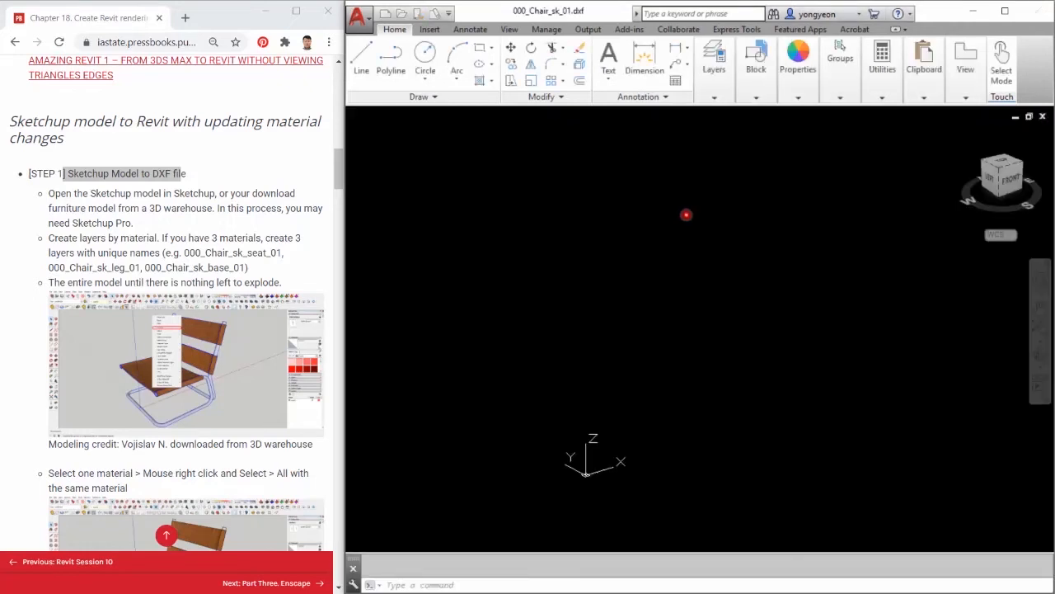
{"action": "left_click", "coordinate": [506, 190]}
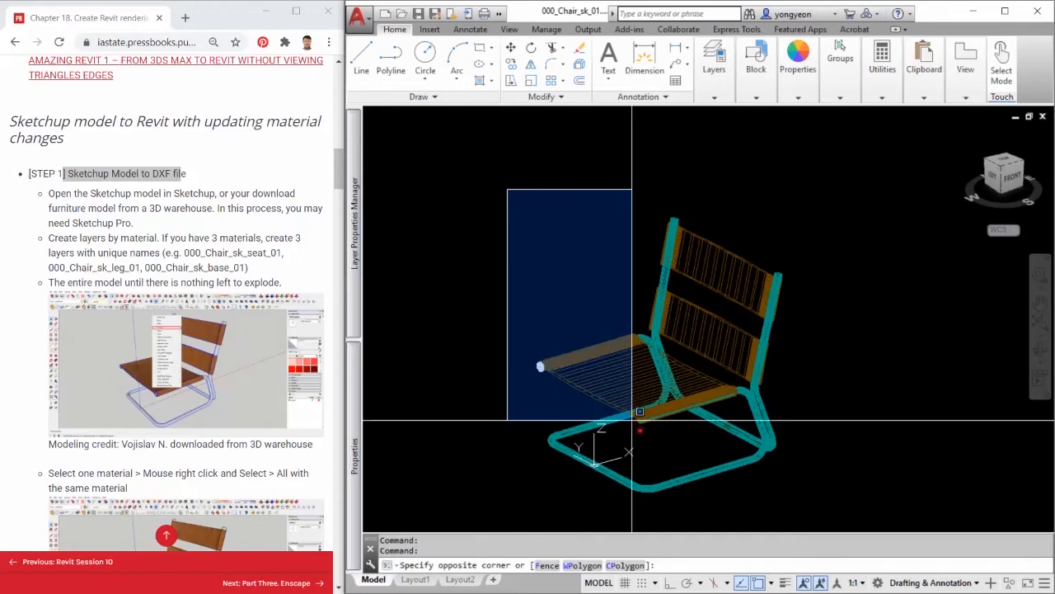
{"action": "left_click", "coordinate": [861, 518]}
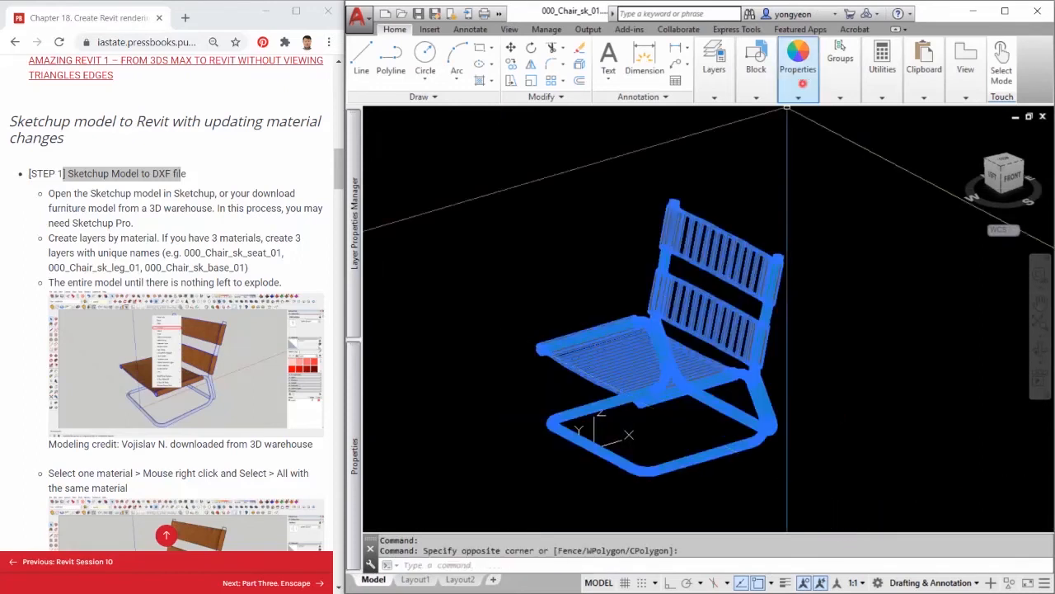
Set the color of the selected chair geometry to ByLayer and clear the selection
{"action": "left_click", "coordinate": [798, 60]}
{"action": "left_click", "coordinate": [775, 109]}
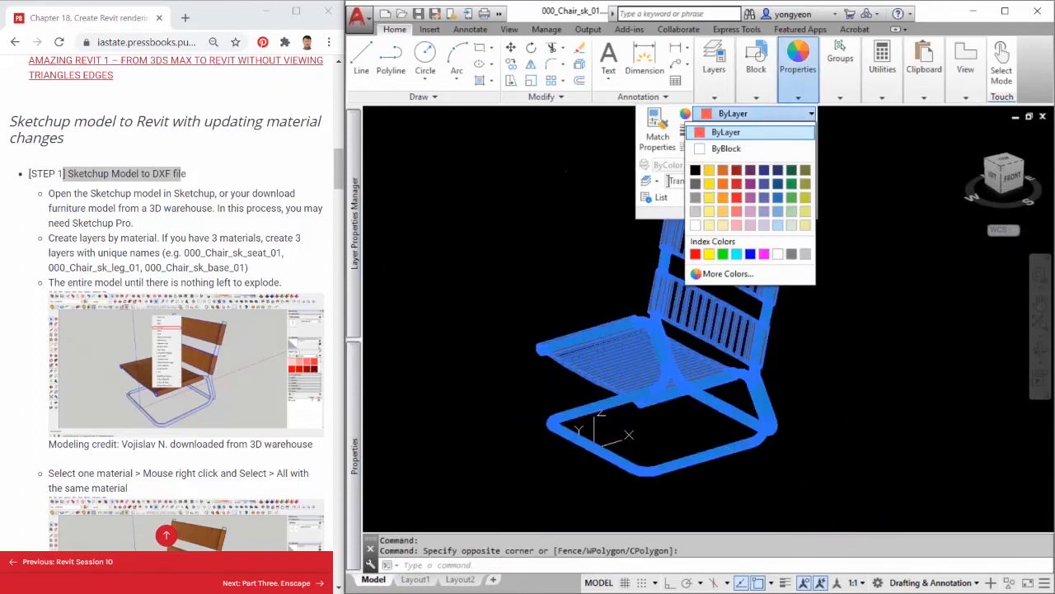
{"action": "left_click", "coordinate": [725, 132]}
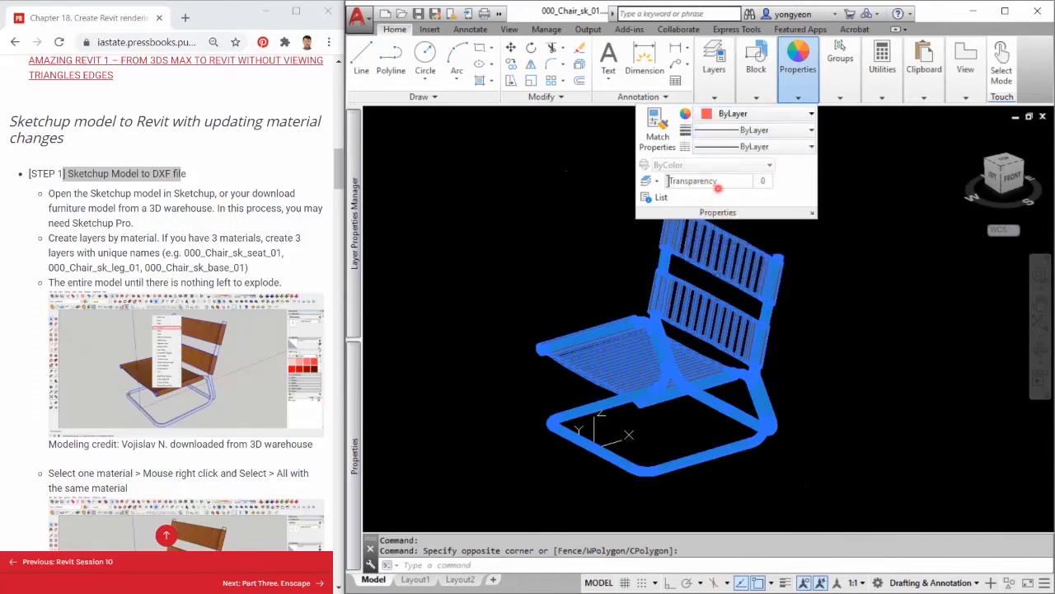
{"action": "key", "text": "Escape"}
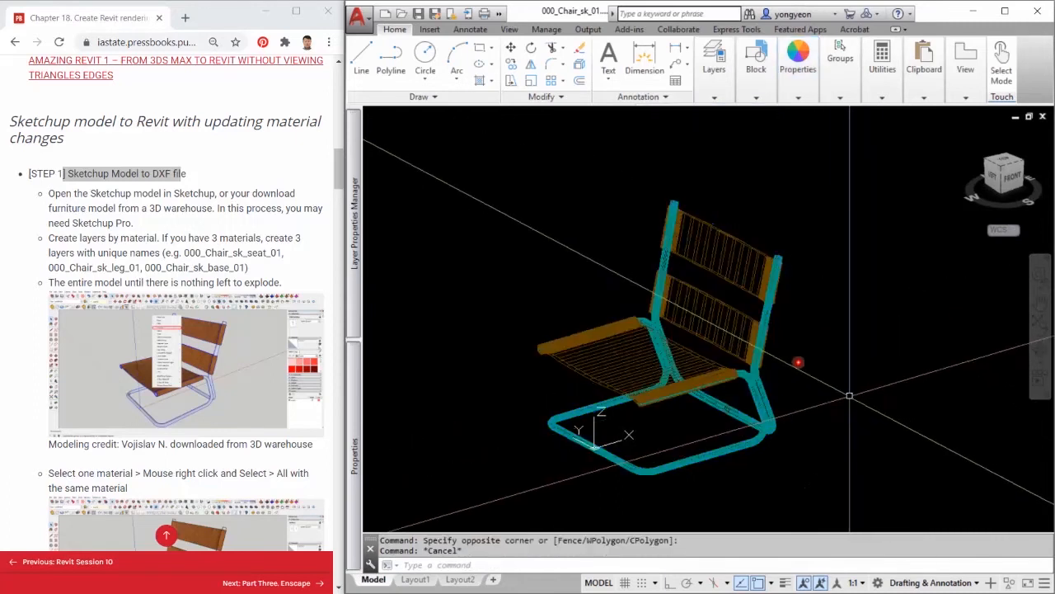
Save the drawing in the 18_Revit_11 folder as 000_Chair_sk_01.dxf in AutoCAD 2007/LT2007 DXF format, overwriting the existing file
{"action": "left_click", "coordinate": [357, 14]}
{"action": "left_click", "coordinate": [391, 155]}
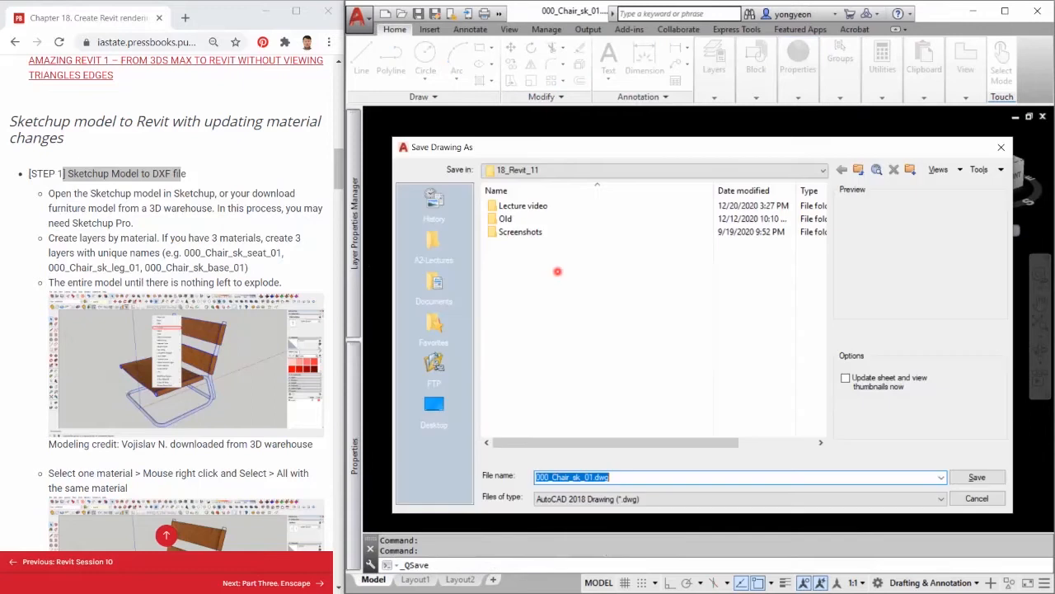
{"action": "left_click", "coordinate": [627, 499]}
{"action": "left_click", "coordinate": [593, 459]}
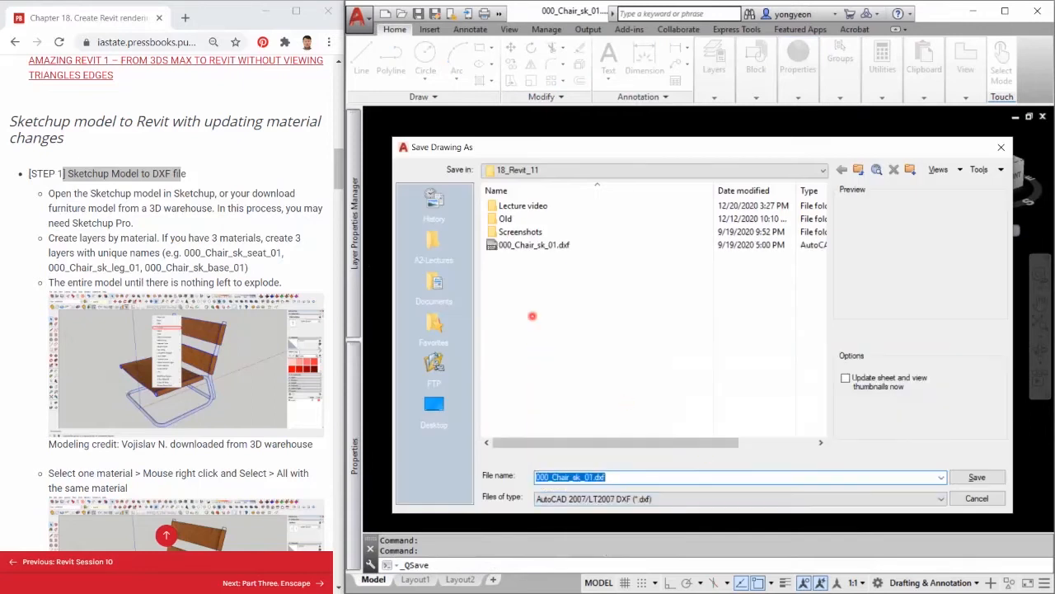
{"action": "left_click", "coordinate": [977, 478]}
{"action": "left_click", "coordinate": [681, 374]}
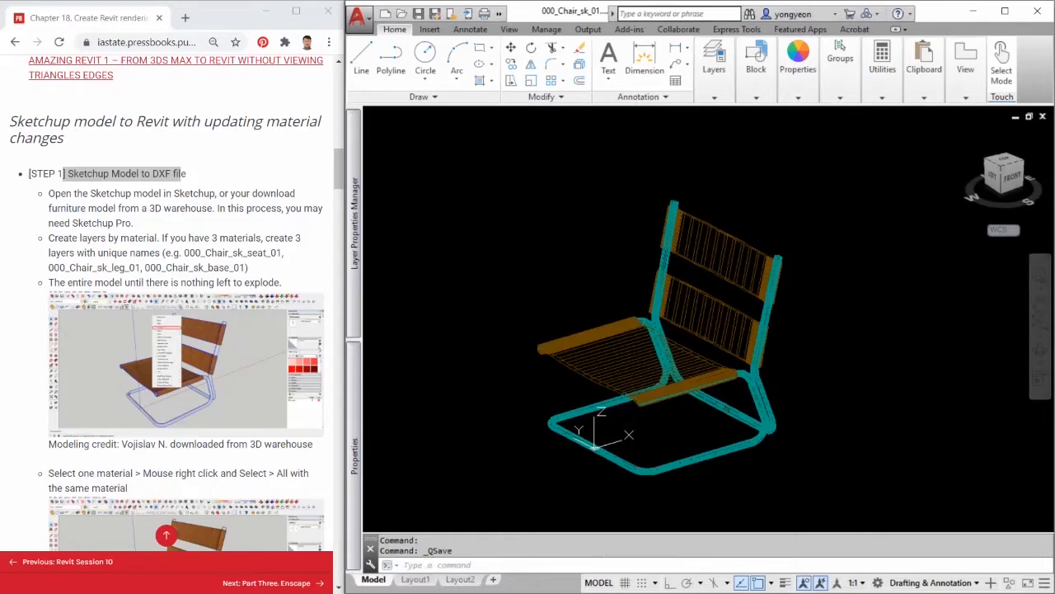
Switch to Revit and create a new family from the Furniture.rft template in the English-Imperial folder
{"action": "key", "text": "alt+Tab"}
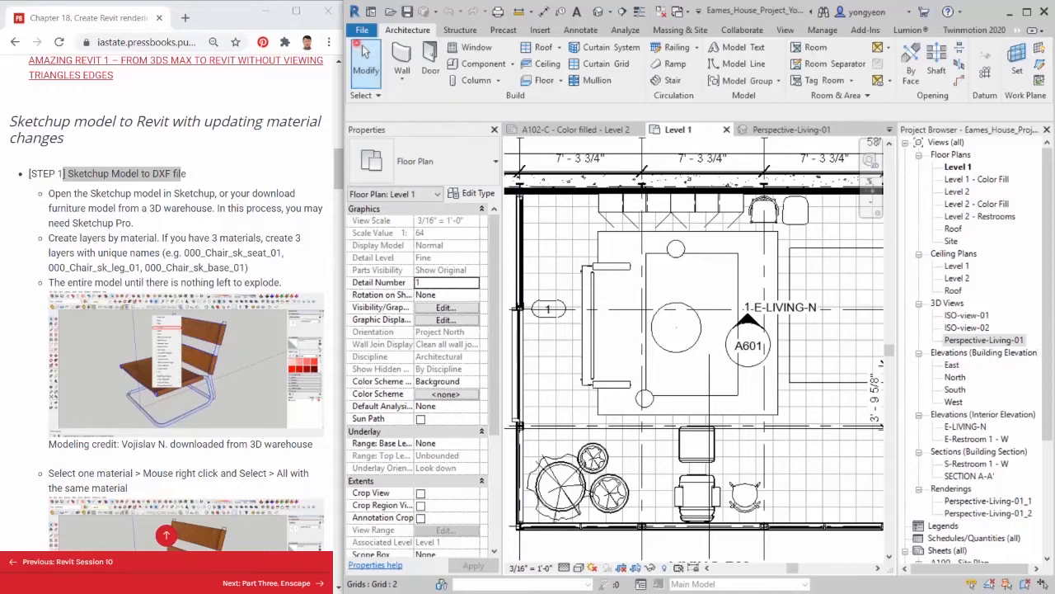
{"action": "left_click", "coordinate": [362, 31]}
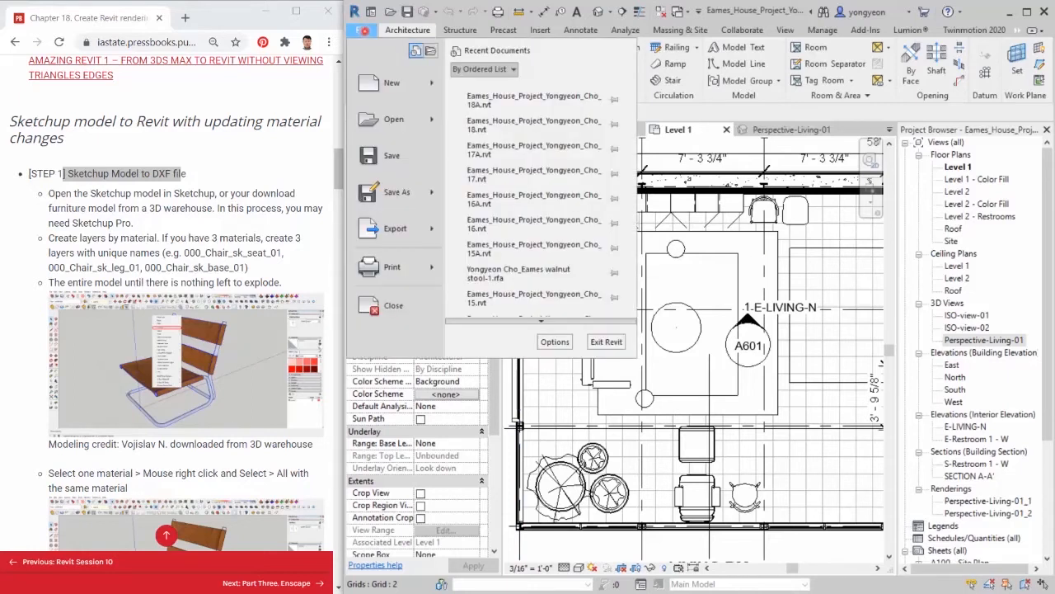
{"action": "left_click", "coordinate": [416, 85]}
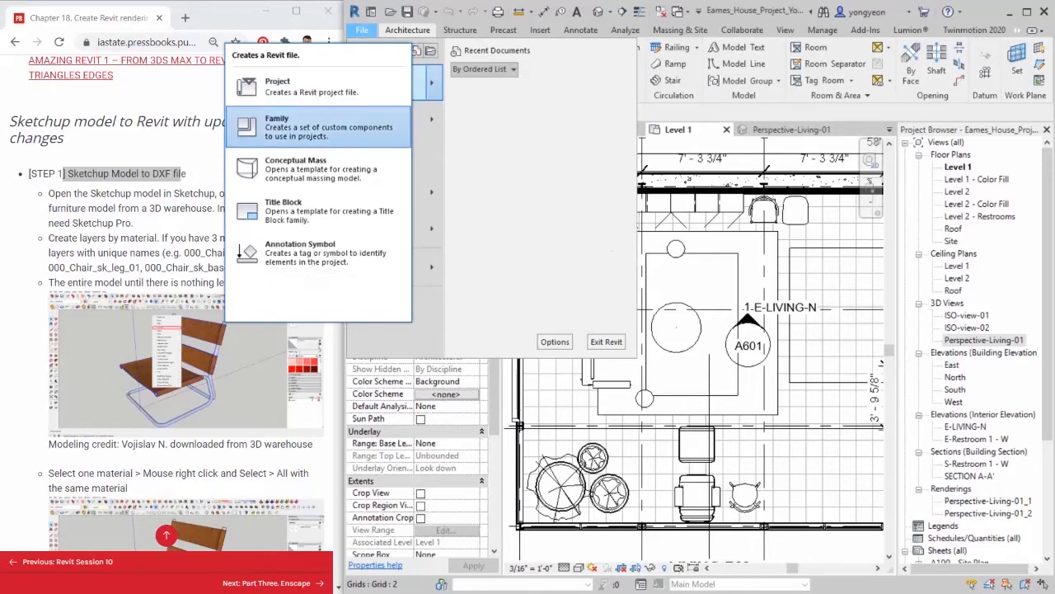
{"action": "left_click", "coordinate": [277, 124]}
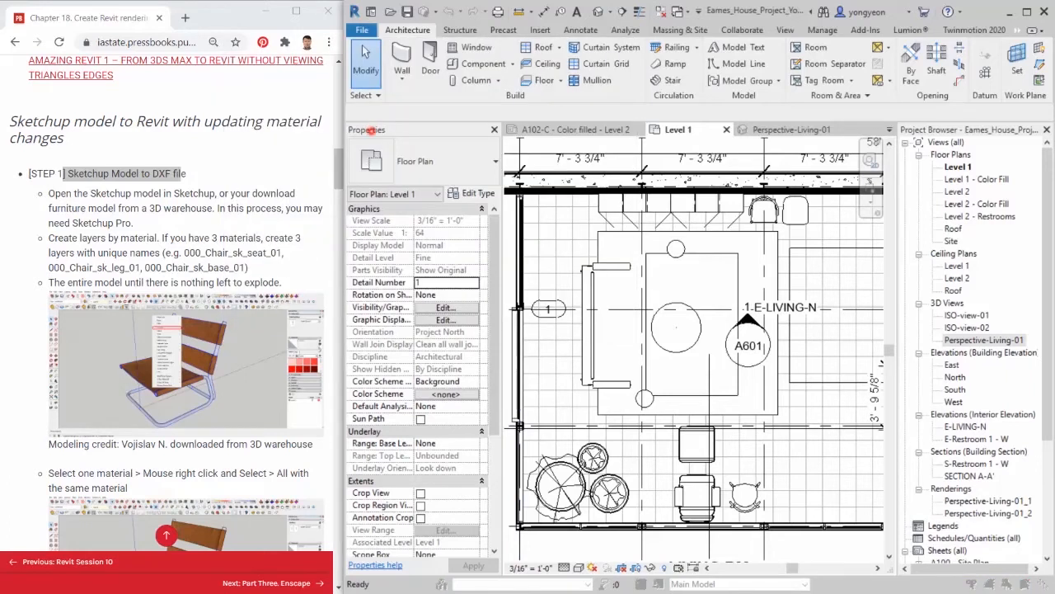
{"action": "double_click", "coordinate": [641, 189]}
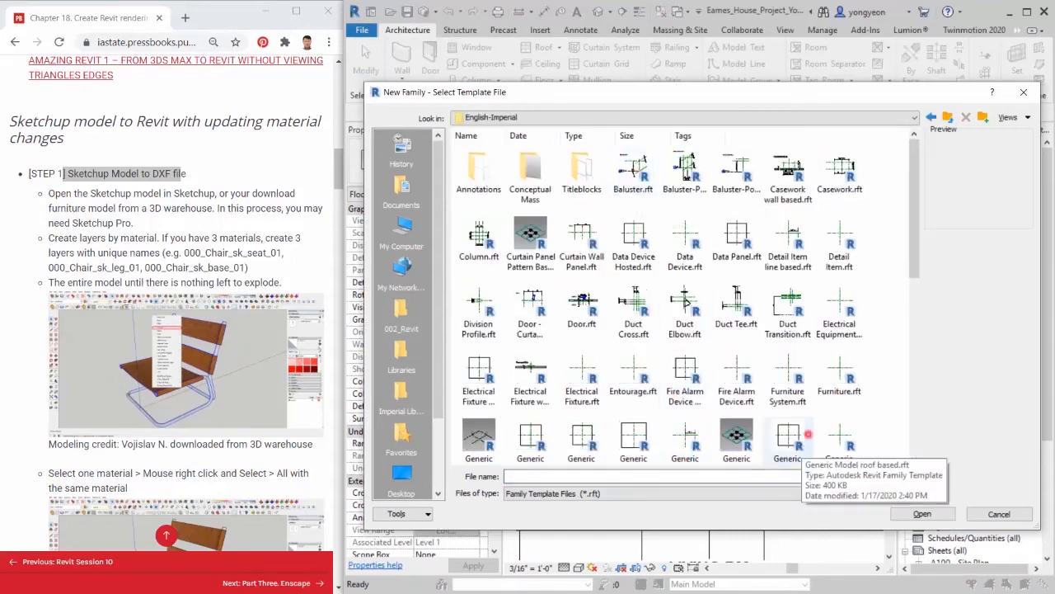
{"action": "left_click", "coordinate": [788, 379]}
{"action": "left_click", "coordinate": [922, 514]}
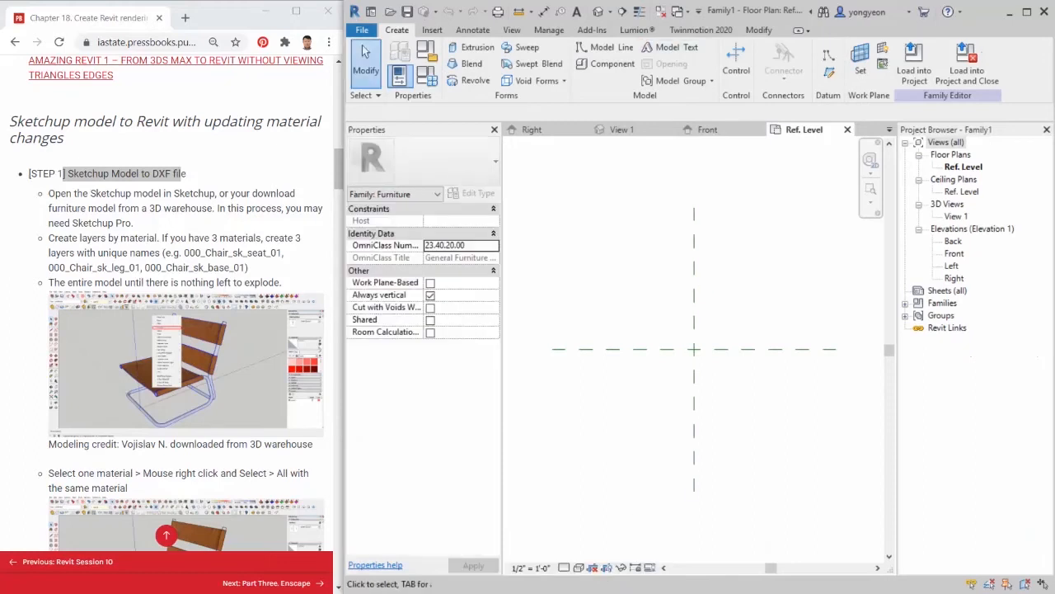
Import 000_Chair_sk_01.dxf from the 18_Revit_11 folder into the family, with DXF Files (*.dxf) as the file type
{"action": "left_click", "coordinate": [430, 30]}
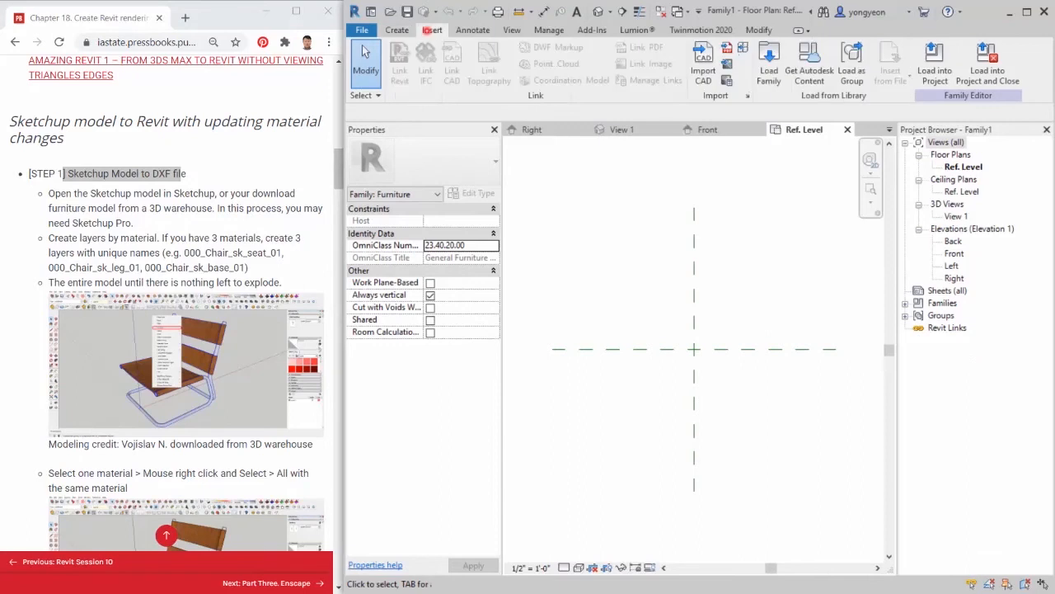
{"action": "left_click", "coordinate": [705, 66]}
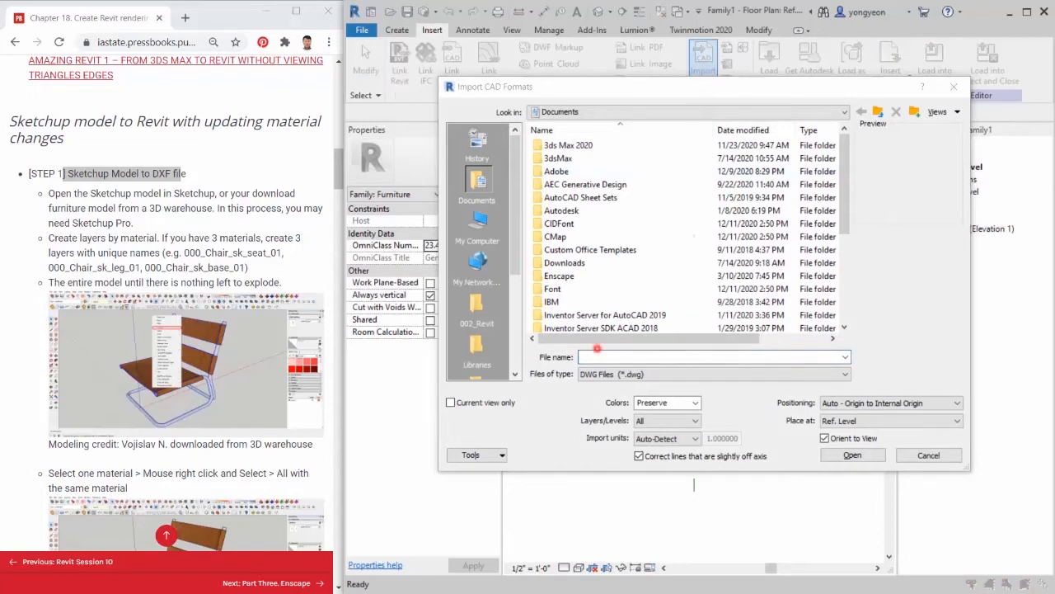
{"action": "left_click", "coordinate": [603, 374]}
{"action": "left_click", "coordinate": [608, 394]}
{"action": "key", "text": "ctrl+v"}
{"action": "key", "text": "Return"}
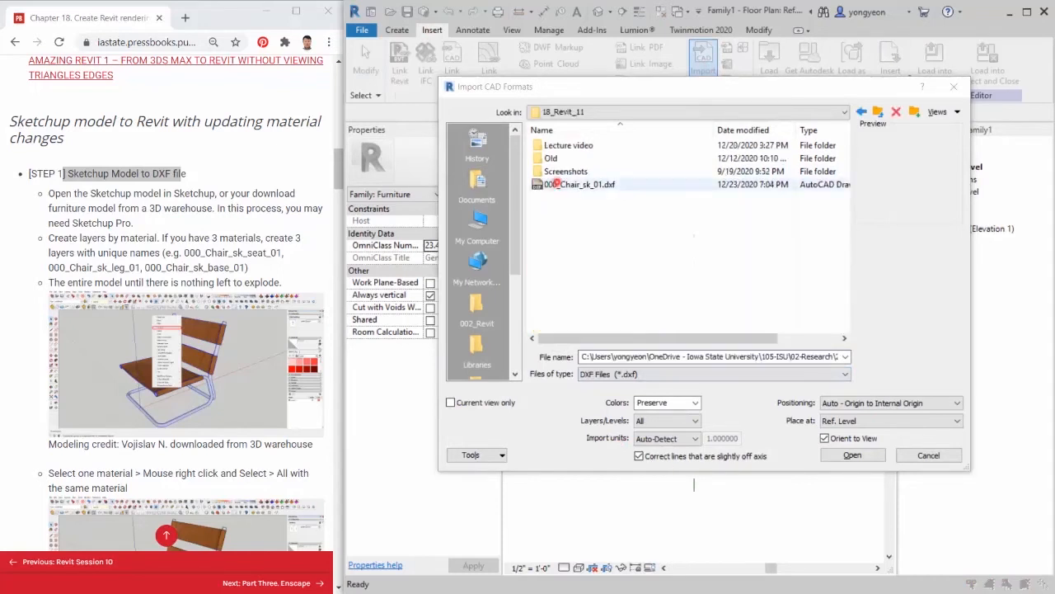
{"action": "left_click", "coordinate": [558, 184]}
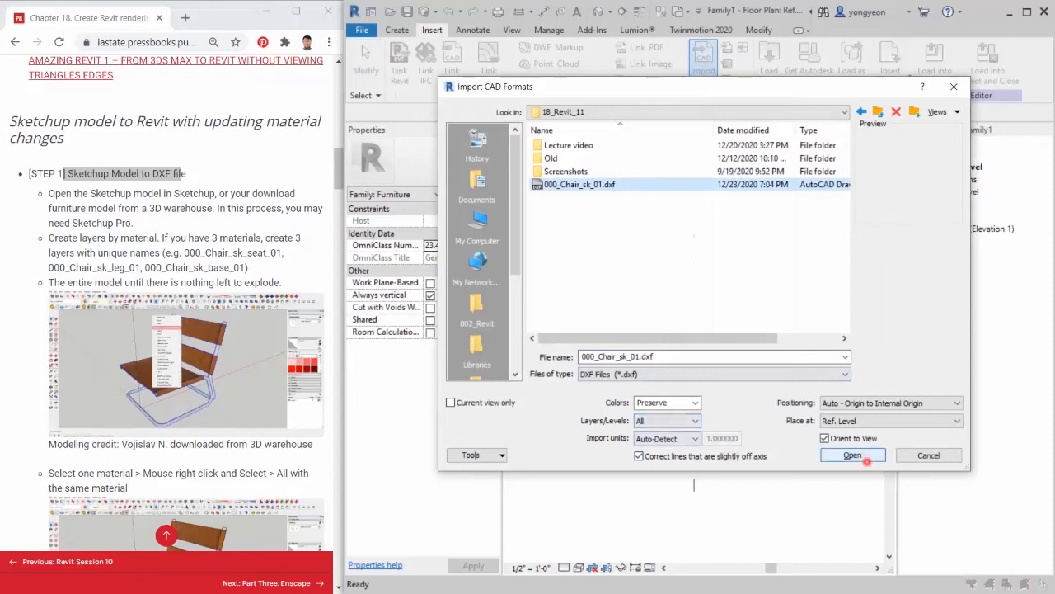
{"action": "left_click", "coordinate": [865, 456]}
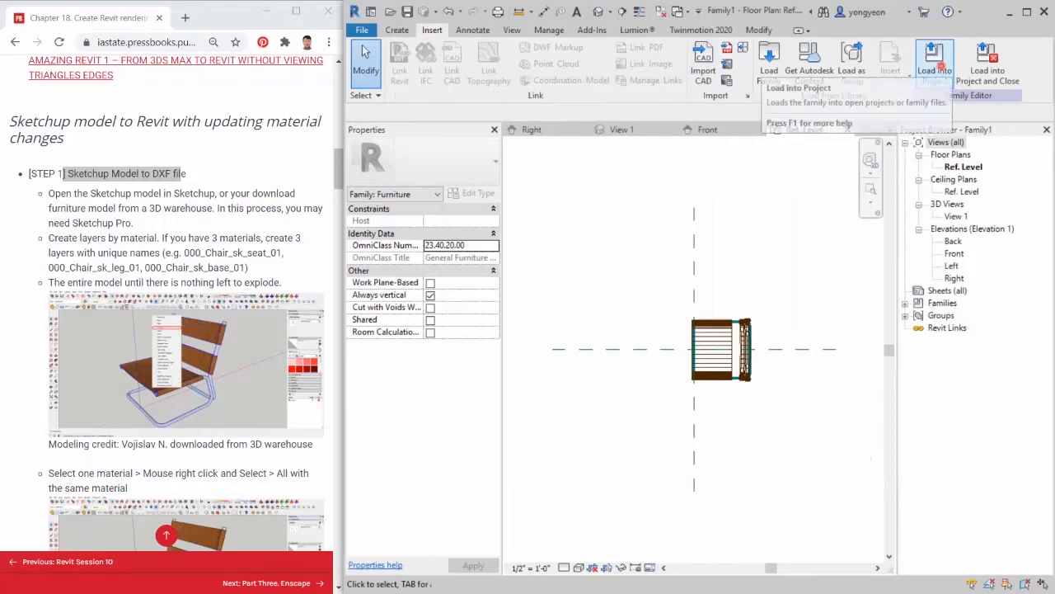
Load the chair family into the Eames House 18A project and place one in the living area near the rug's upper-right corner on Level 1
{"action": "left_click", "coordinate": [937, 62]}
{"action": "left_click", "coordinate": [614, 240]}
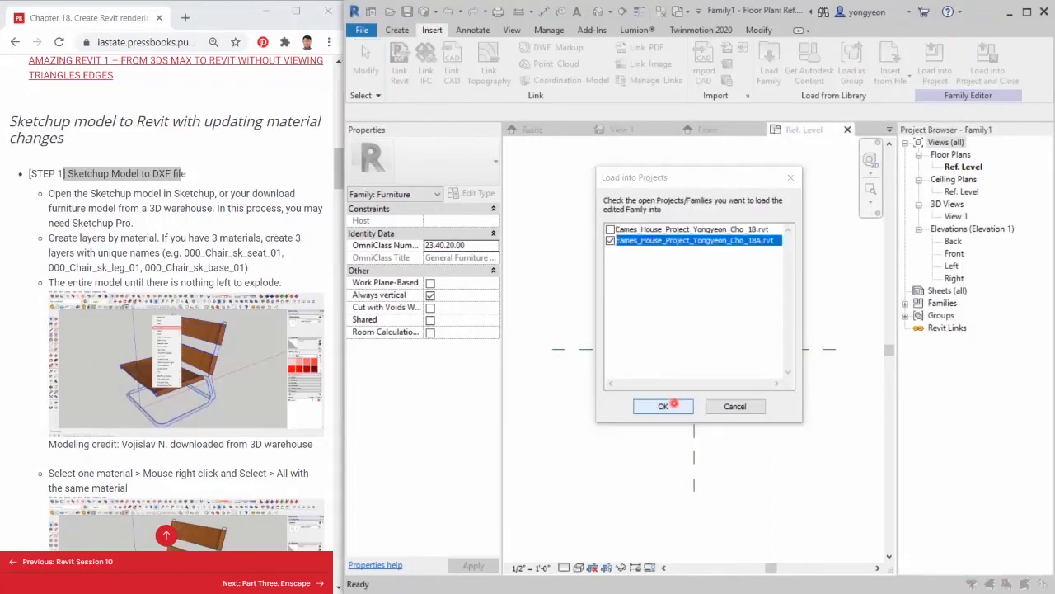
{"action": "left_click", "coordinate": [663, 406]}
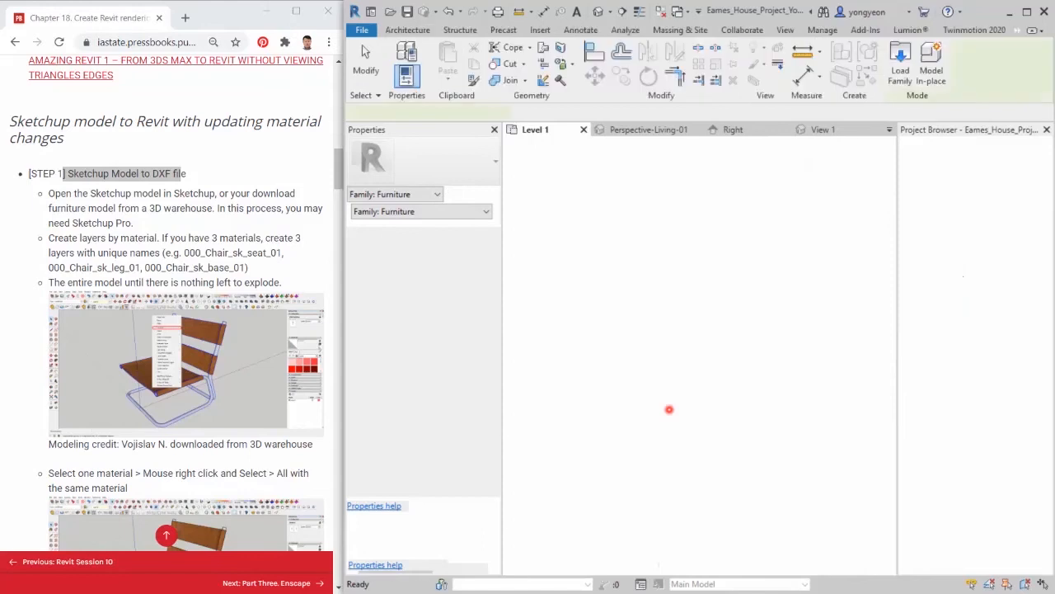
{"action": "left_click", "coordinate": [727, 257]}
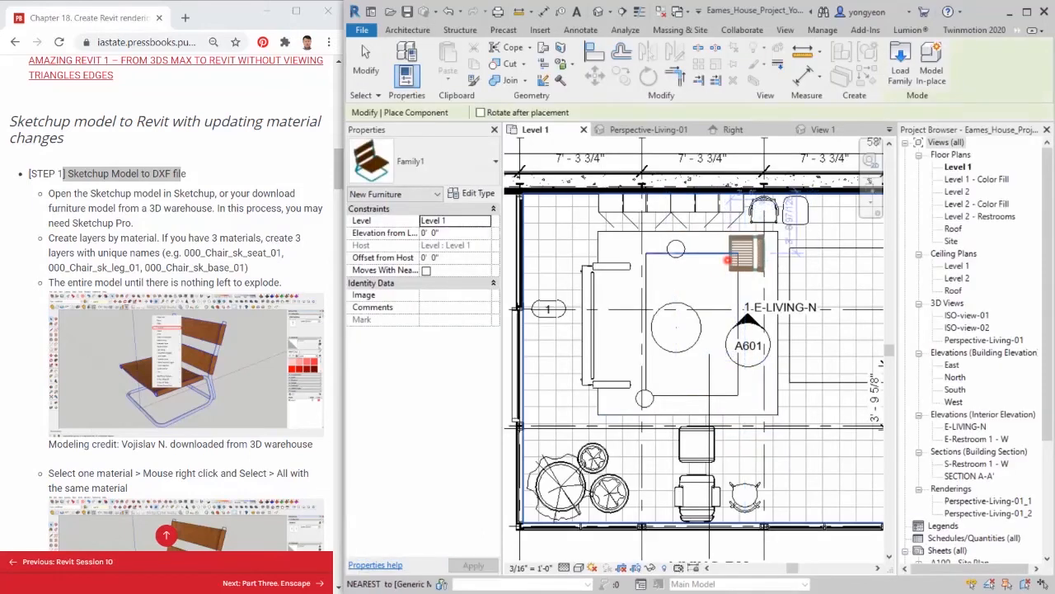
{"action": "key", "text": "Escape"}
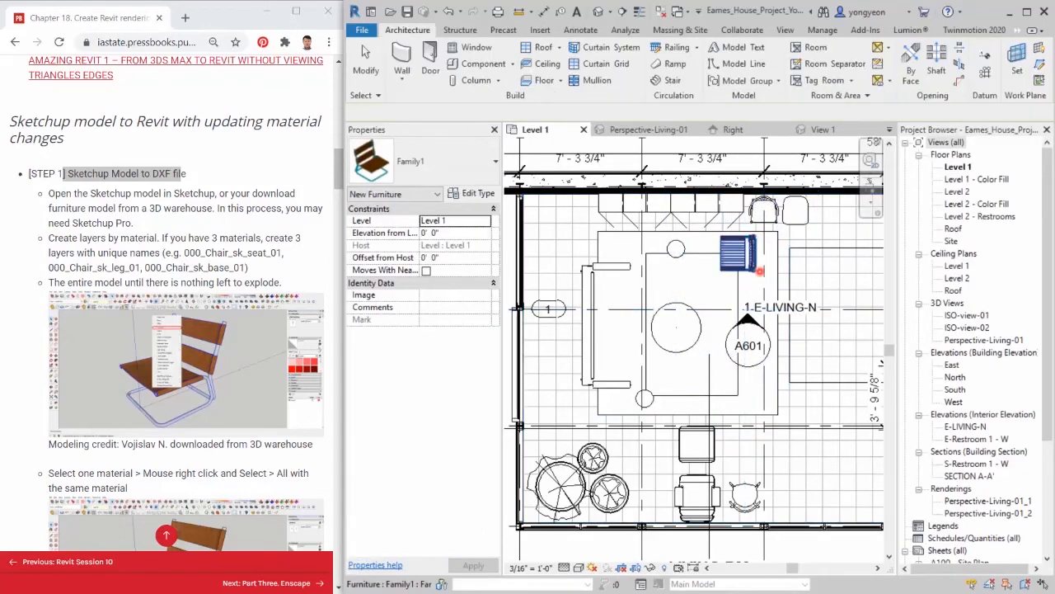
Select the placed chair, open Object Styles for imported objects, and expand the Imports in Families category
{"action": "left_click", "coordinate": [749, 273]}
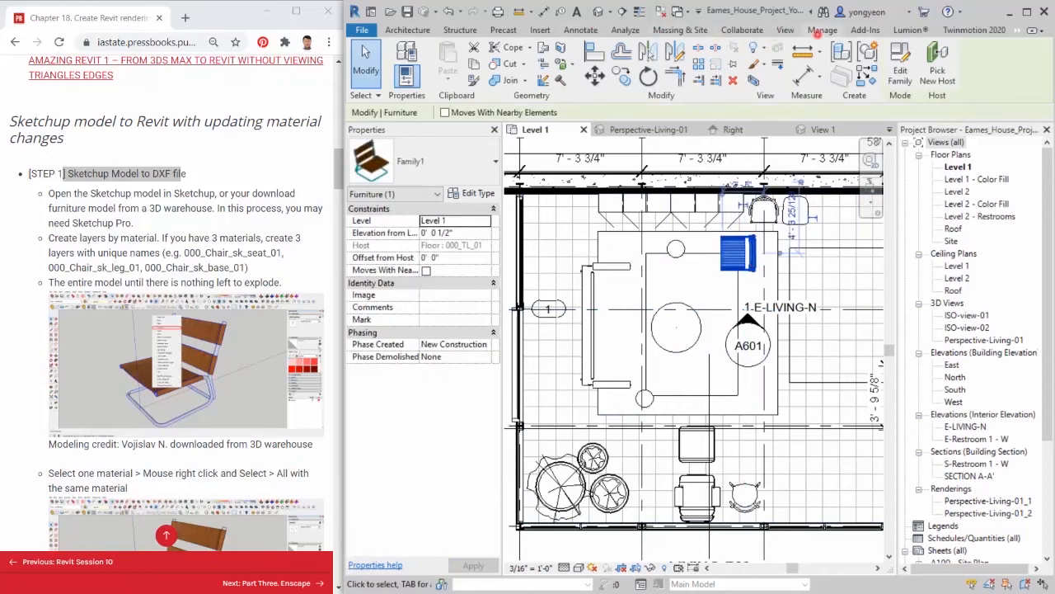
{"action": "left_click", "coordinate": [821, 30]}
{"action": "left_click", "coordinate": [432, 50]}
{"action": "left_click", "coordinate": [633, 61]}
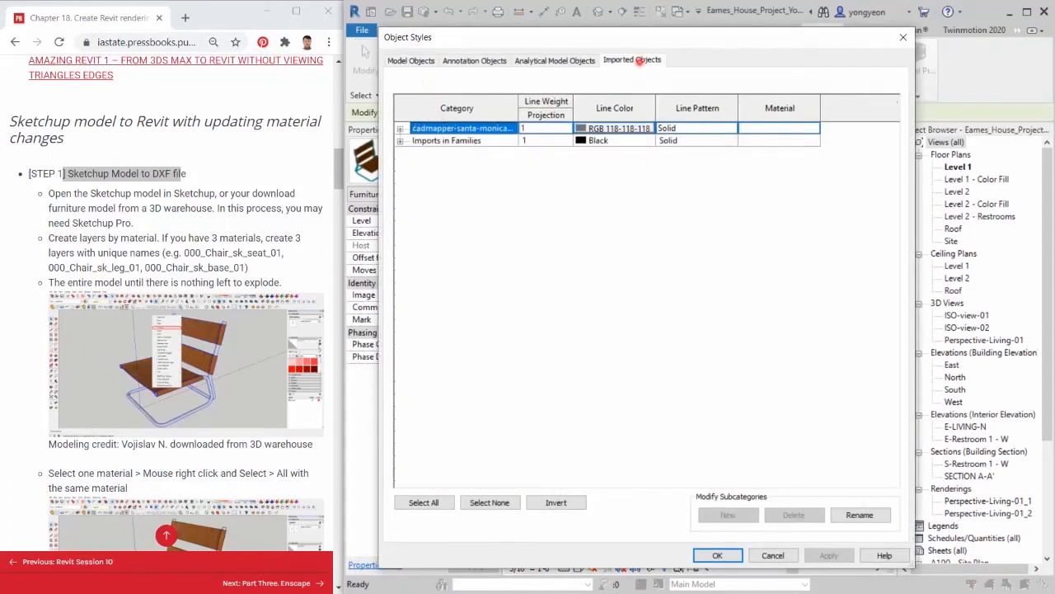
{"action": "left_click", "coordinate": [401, 141]}
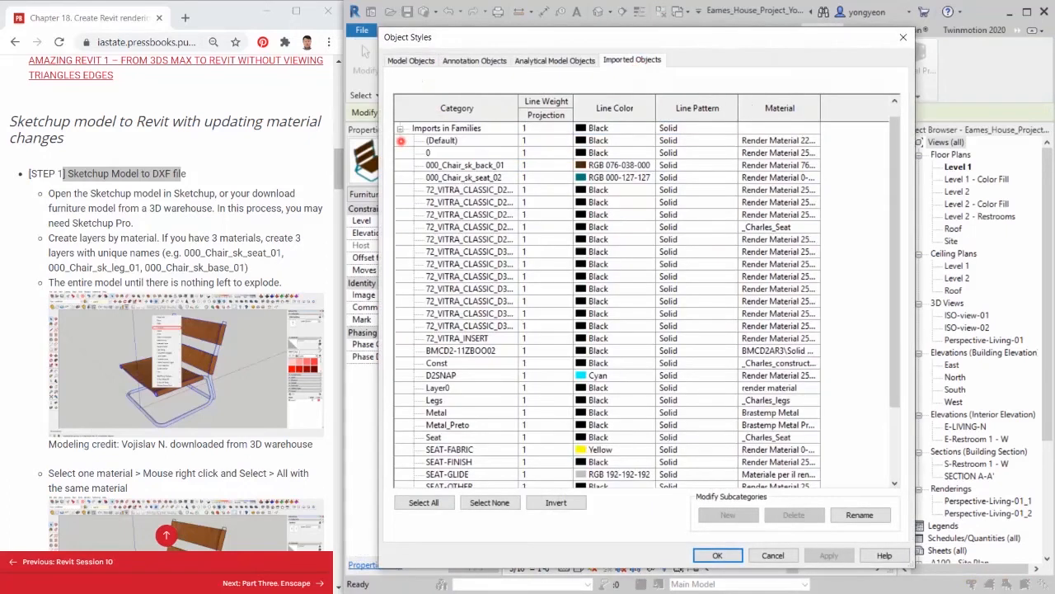
Open the material of 000_Chair_sk_back_01 and create a new material named 000_FB_Leather_RED
{"action": "left_click", "coordinate": [798, 165]}
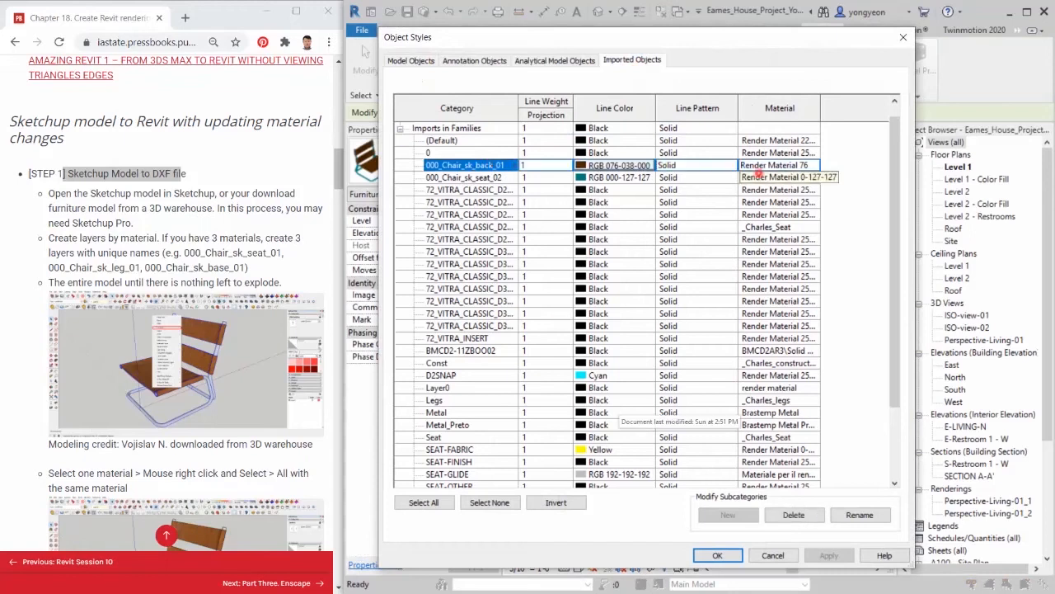
{"action": "left_click", "coordinate": [815, 165]}
{"action": "left_click", "coordinate": [423, 527]}
{"action": "left_click", "coordinate": [466, 534]}
{"action": "right_click", "coordinate": [497, 307]}
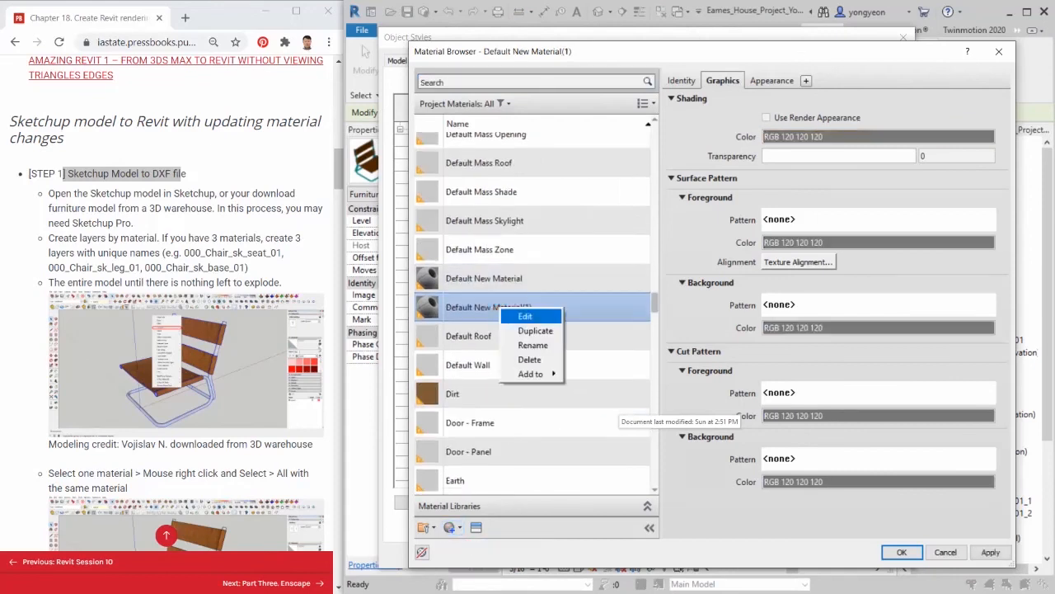
{"action": "left_click", "coordinate": [541, 342]}
{"action": "type", "text": "000_FB"}
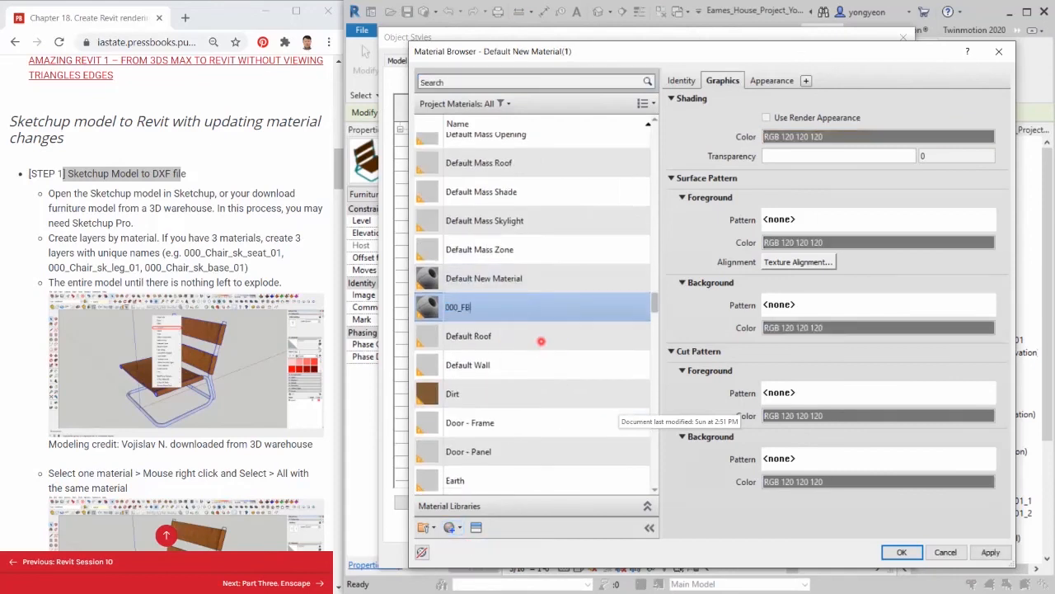
{"action": "type", "text": "_Leather_RED"}
{"action": "key", "text": "Return"}
Replace the new material's appearance with the Leather - Matte (Red) asset and assign the material to 000_Chair_sk_back_01
{"action": "left_click", "coordinate": [772, 80]}
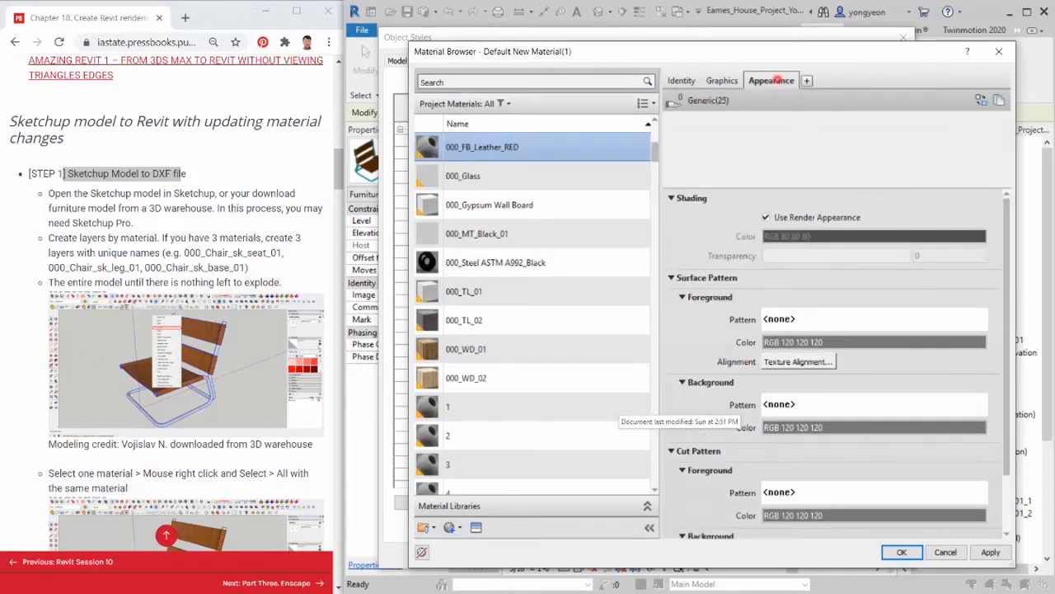
{"action": "left_click", "coordinate": [981, 100]}
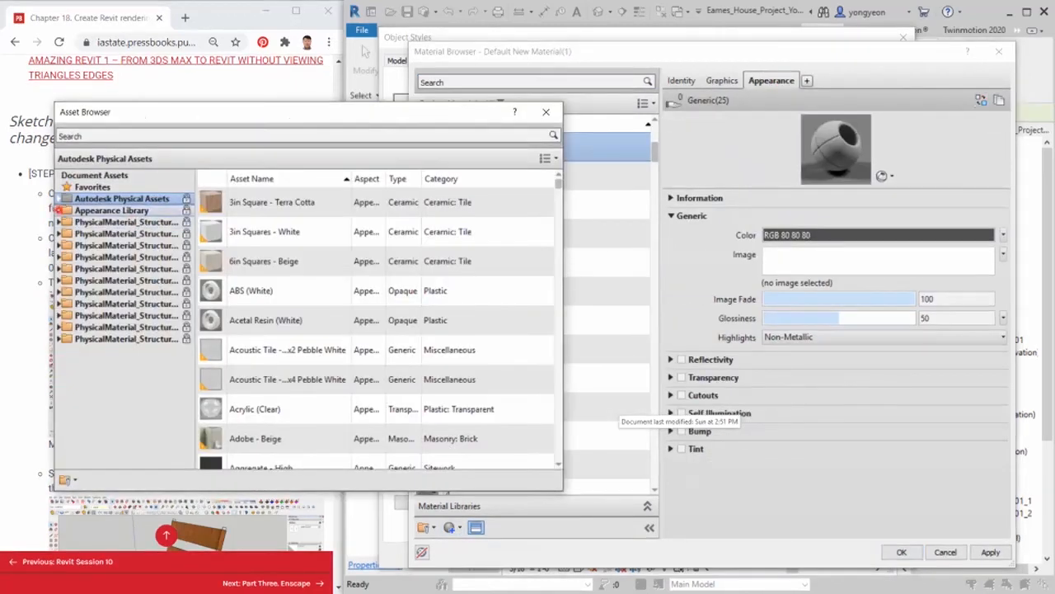
{"action": "left_click", "coordinate": [123, 135]}
{"action": "type", "text": "leather"}
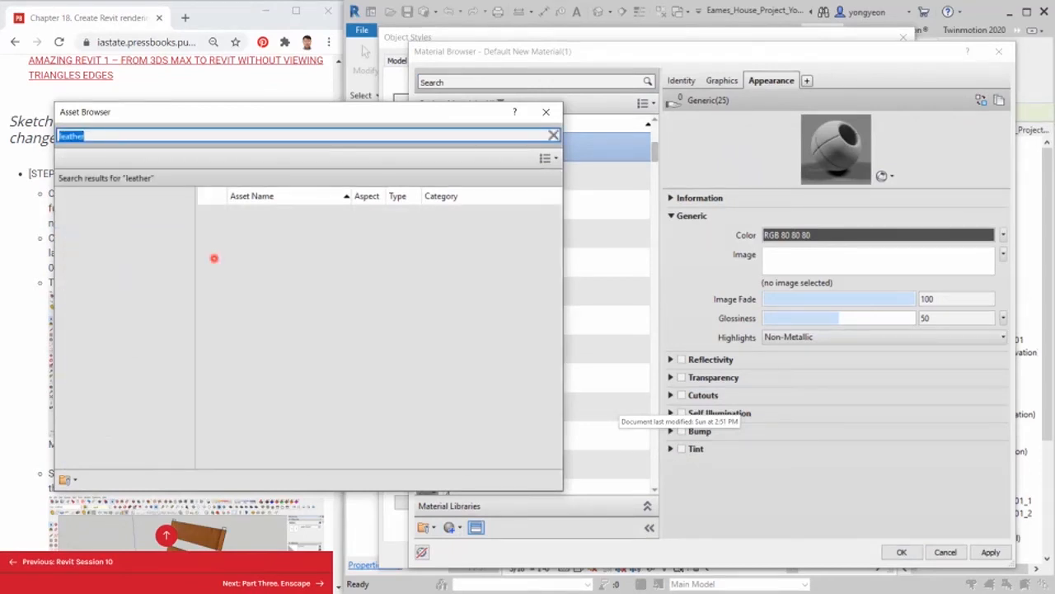
{"action": "scroll", "coordinate": [354, 395], "scroll_direction": "down", "scroll_amount": 8}
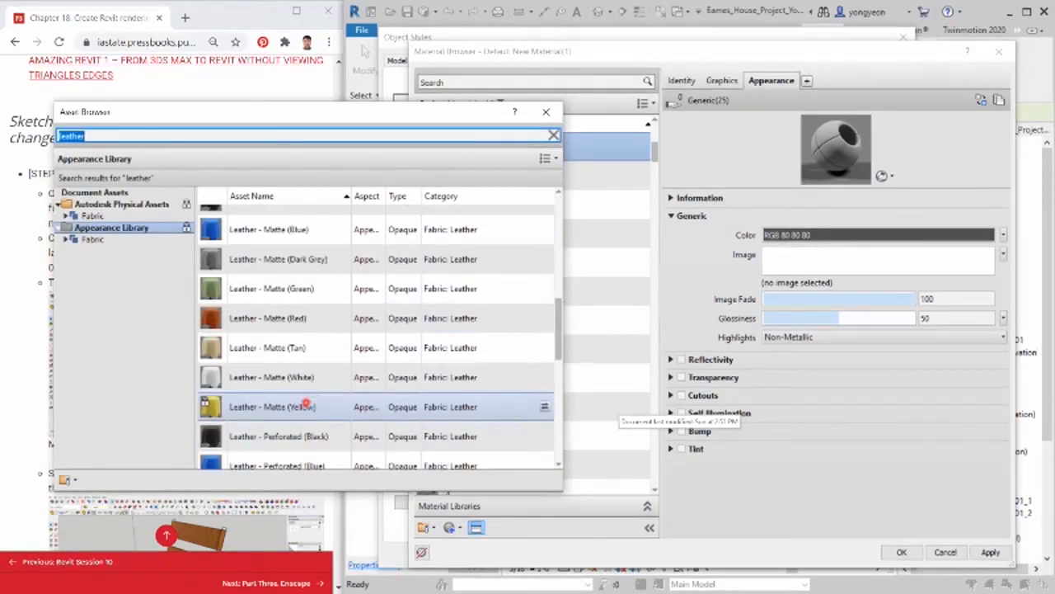
{"action": "left_click", "coordinate": [538, 318]}
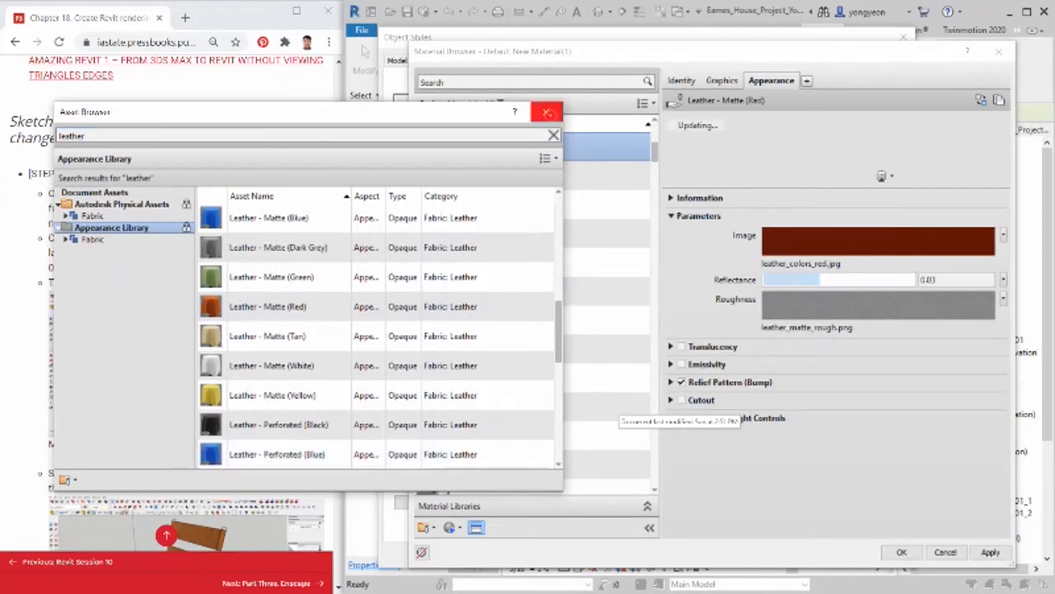
{"action": "left_click", "coordinate": [546, 111]}
{"action": "left_click", "coordinate": [901, 552]}
Set the line color of both 000_Chair_sk_back_01 and 000_Chair_sk_seat_02 to Black
{"action": "left_click", "coordinate": [614, 165]}
{"action": "left_click", "coordinate": [701, 419]}
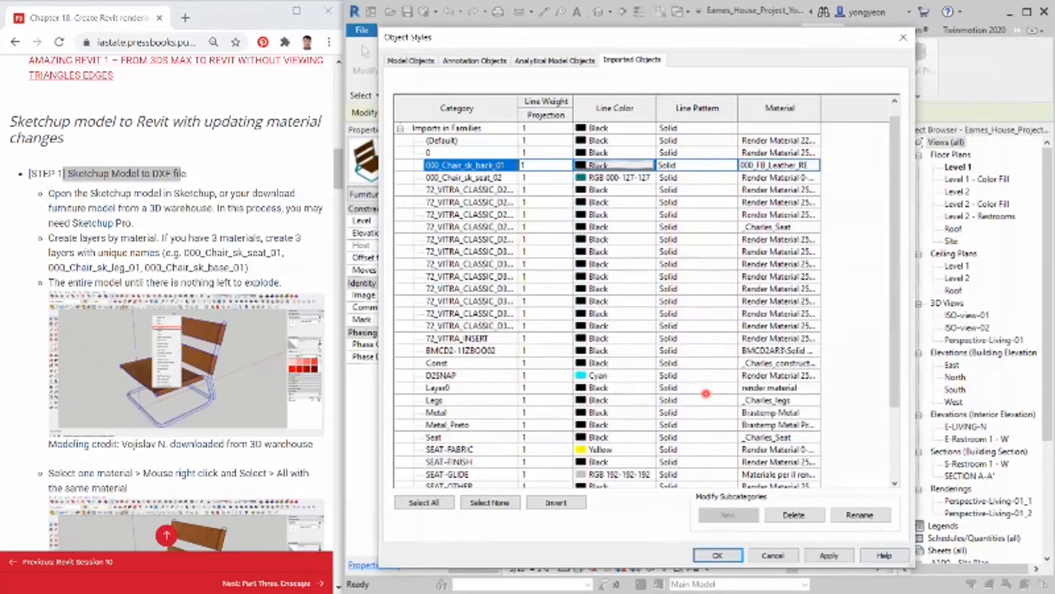
{"action": "left_click", "coordinate": [642, 177]}
{"action": "left_click", "coordinate": [626, 178]}
{"action": "left_click", "coordinate": [505, 312]}
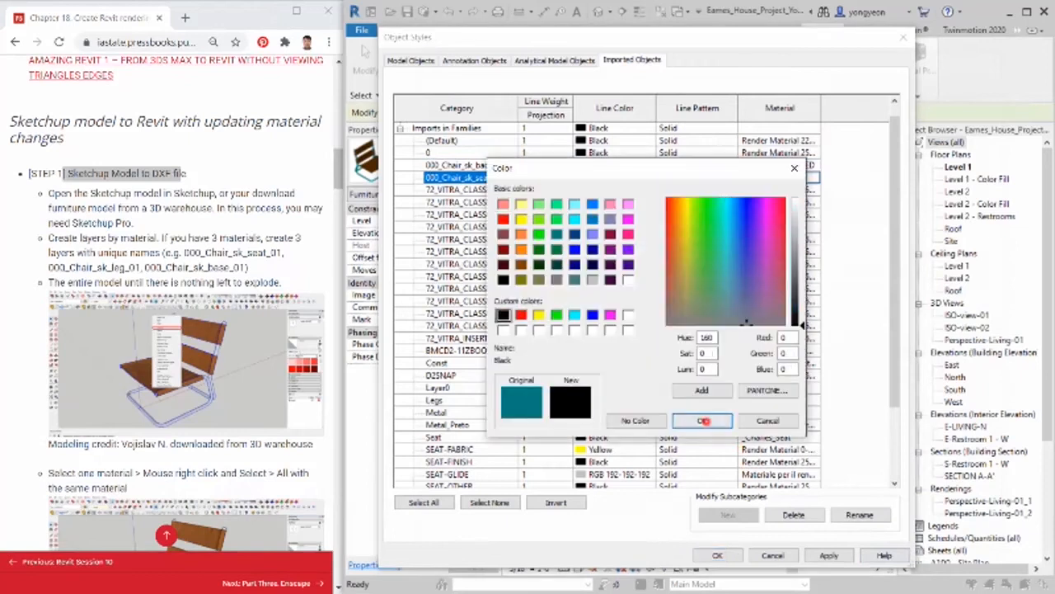
{"action": "left_click", "coordinate": [701, 420]}
Open the material of 000_Chair_sk_seat_02 and create a new material named 000_MT_AL_01
{"action": "left_click", "coordinate": [810, 177]}
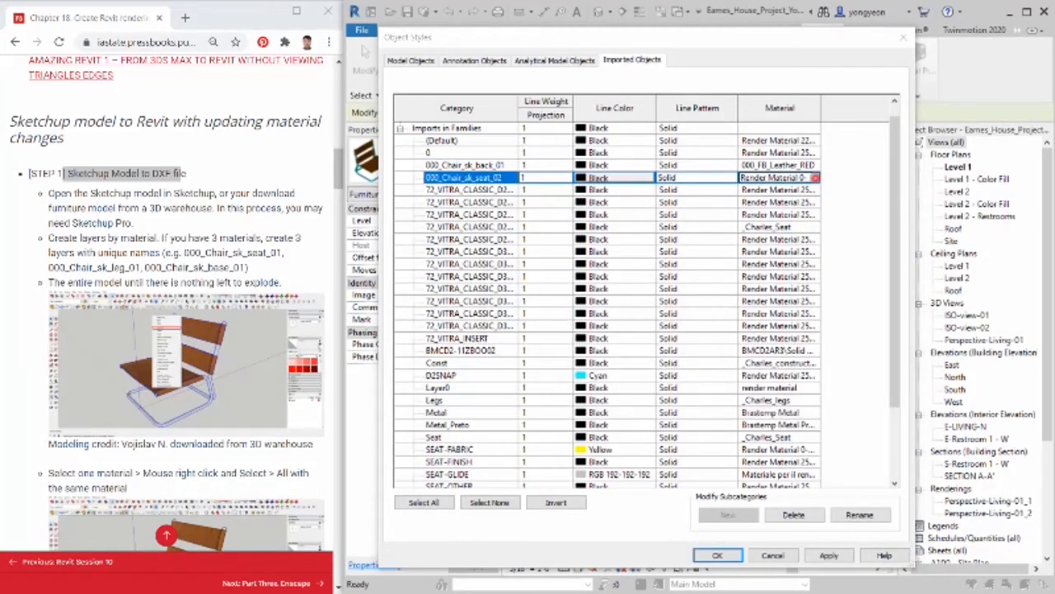
{"action": "left_click", "coordinate": [811, 177]}
{"action": "left_click", "coordinate": [451, 527]}
{"action": "left_click", "coordinate": [482, 543]}
{"action": "right_click", "coordinate": [483, 307]}
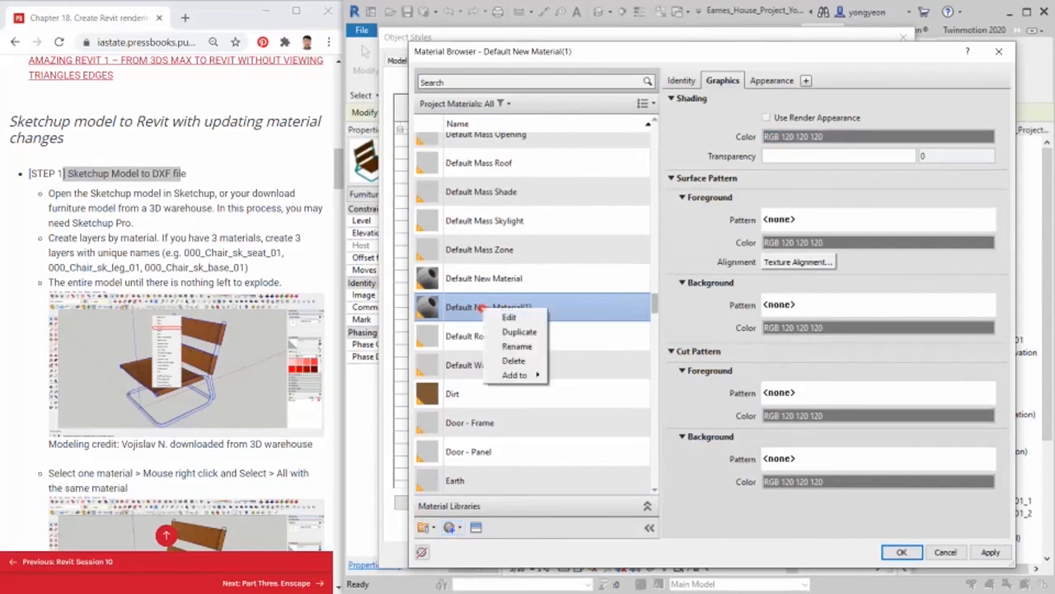
{"action": "left_click", "coordinate": [520, 343]}
{"action": "type", "text": "000_MT_AL_01"}
{"action": "key", "text": "Return"}
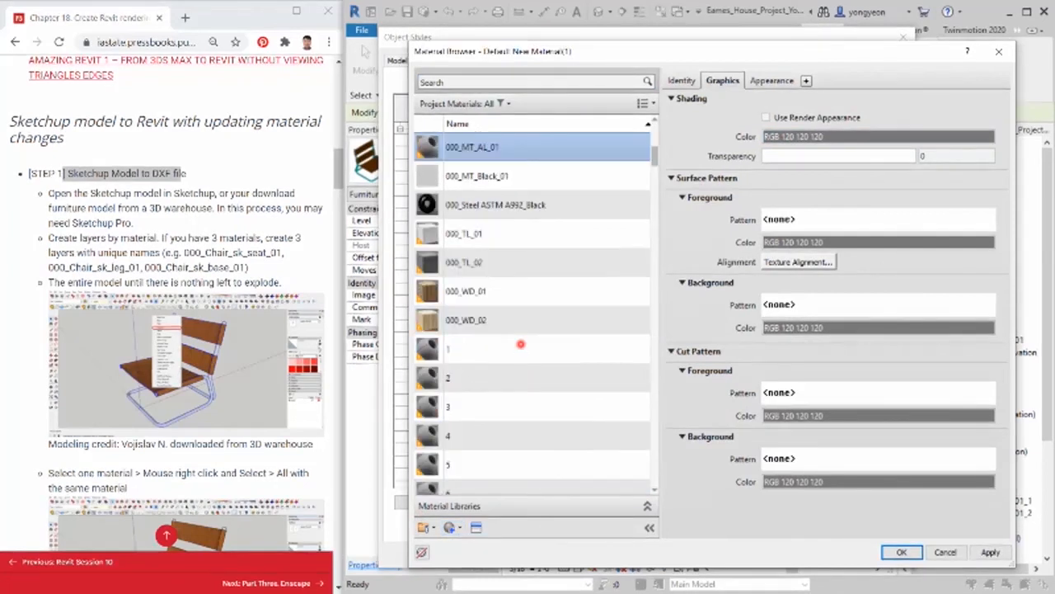
Give 000_MT_AL_01 render-appearance shading and a metal asset from the Appearance Library, and assign it to 000_Chair_sk_seat_02
{"action": "left_click", "coordinate": [793, 117]}
{"action": "left_click", "coordinate": [772, 80]}
{"action": "left_click", "coordinate": [982, 100]}
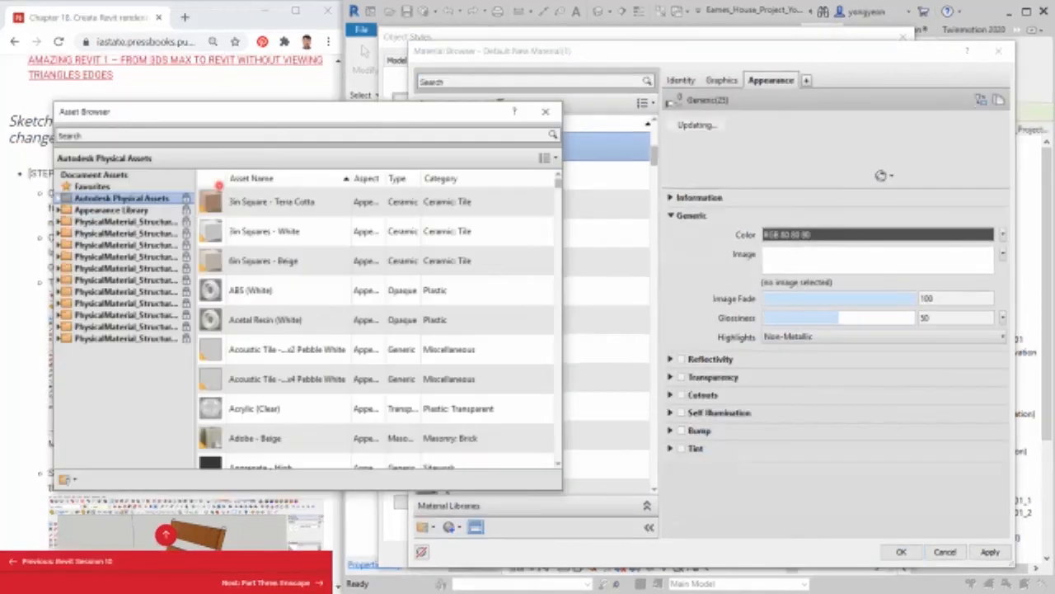
{"action": "left_click", "coordinate": [94, 210]}
{"action": "left_click", "coordinate": [61, 209]}
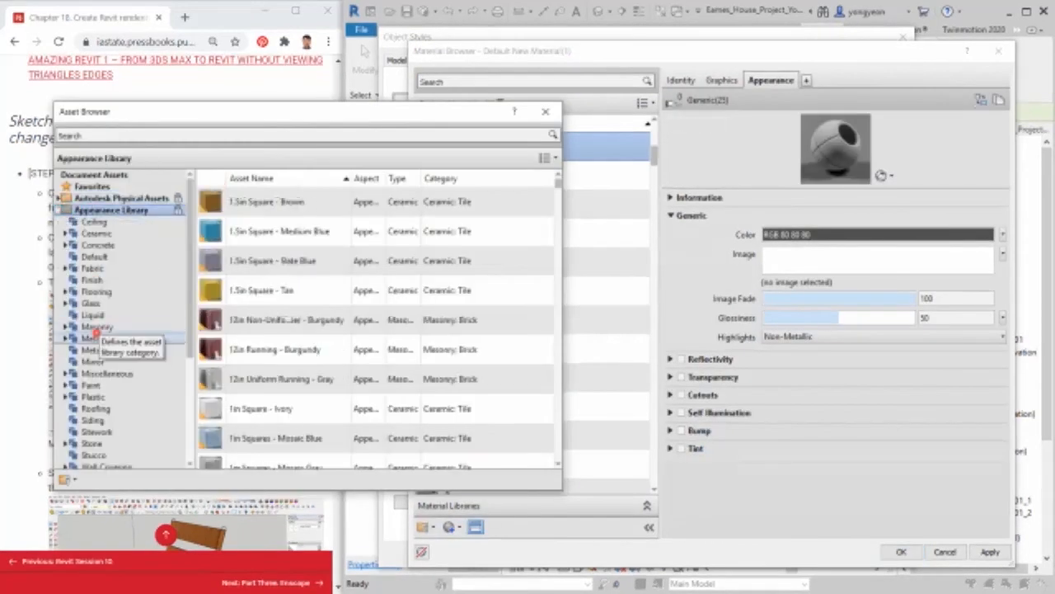
{"action": "left_click", "coordinate": [92, 338]}
{"action": "scroll", "coordinate": [327, 415], "scroll_direction": "down", "scroll_amount": 1}
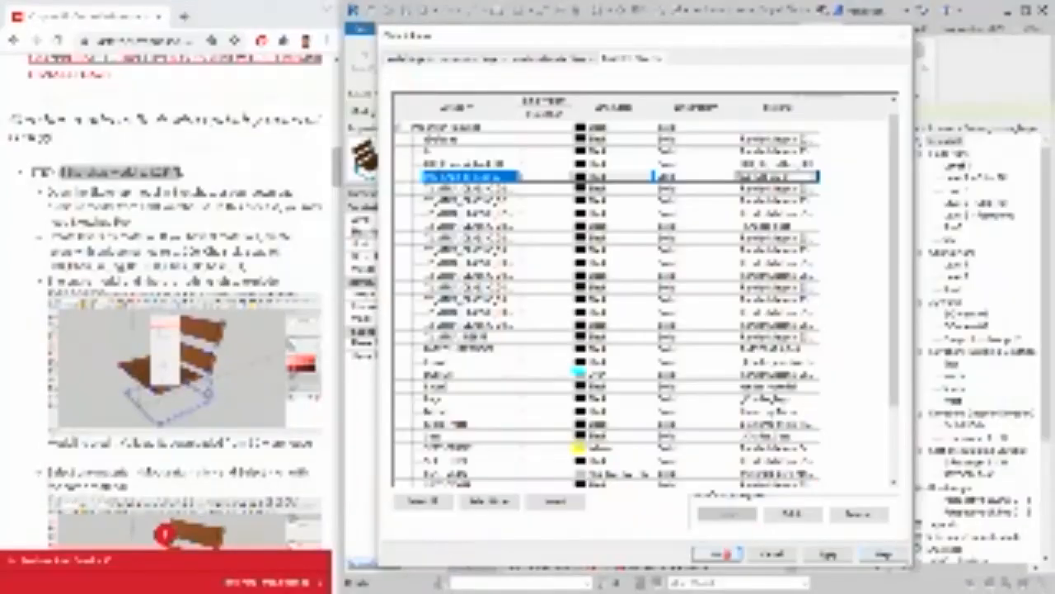
{"action": "left_click", "coordinate": [718, 555]}
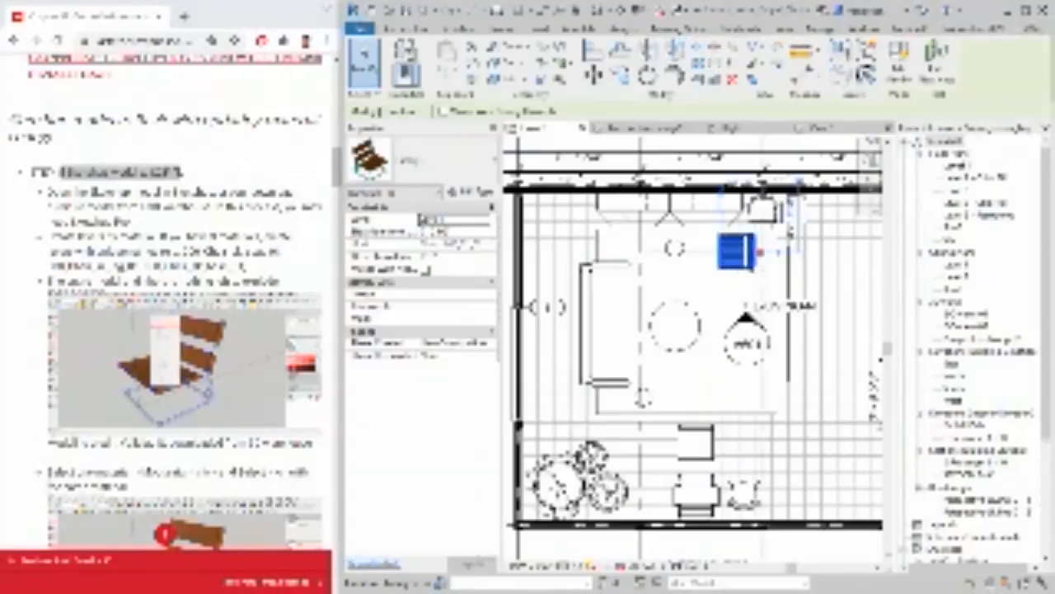
In the Perspective-Living-01 view, rotate the imported chair and move it closer to the stool in the foreground
{"action": "left_click", "coordinate": [661, 127]}
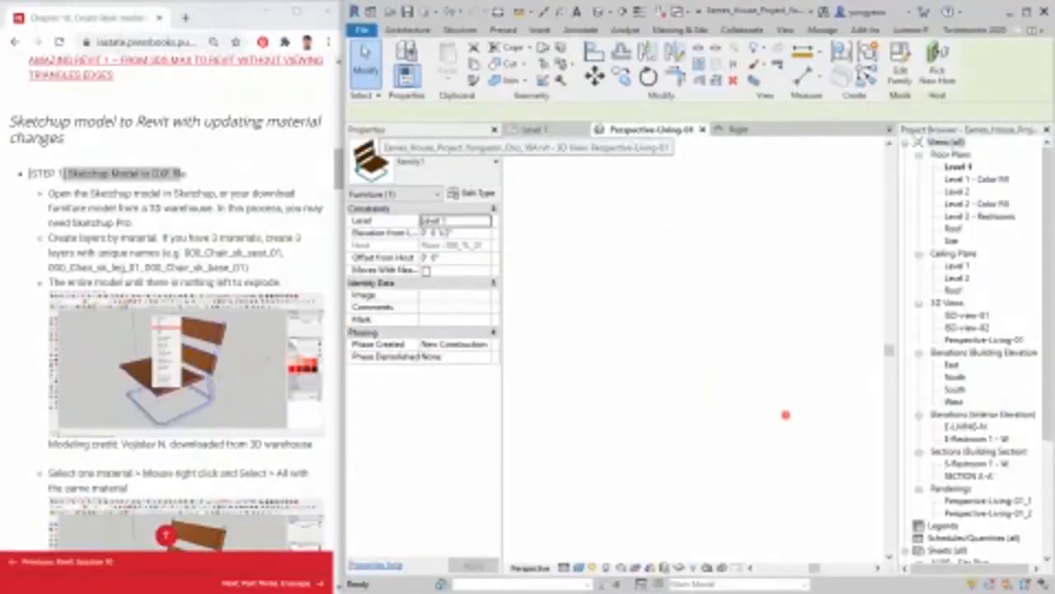
{"action": "scroll", "coordinate": [609, 443], "scroll_direction": "up", "scroll_amount": 5}
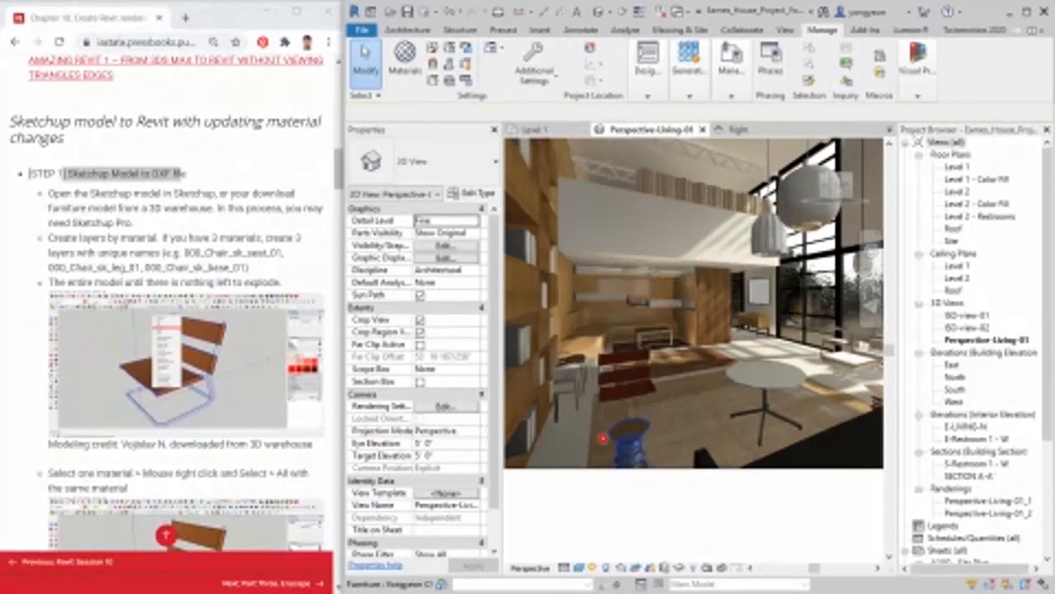
{"action": "left_click", "coordinate": [676, 392]}
{"action": "key", "text": "r"}
{"action": "key", "text": "o"}
{"action": "left_click", "coordinate": [751, 391]}
{"action": "left_click", "coordinate": [732, 440]}
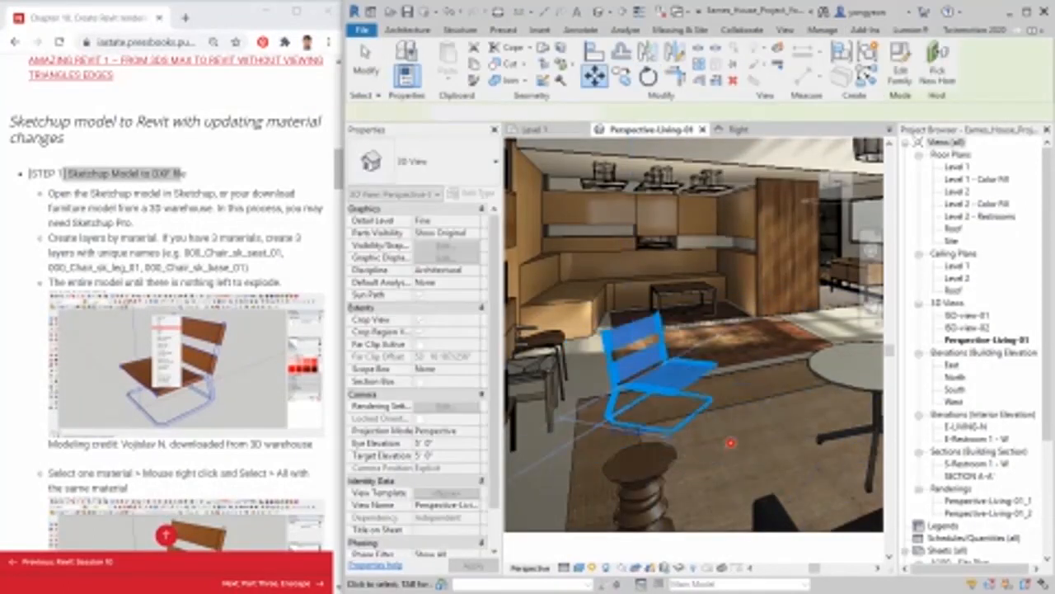
{"action": "scroll", "coordinate": [589, 354], "scroll_direction": "down", "scroll_amount": 5}
{"action": "scroll", "coordinate": [588, 354], "scroll_direction": "down", "scroll_amount": 2}
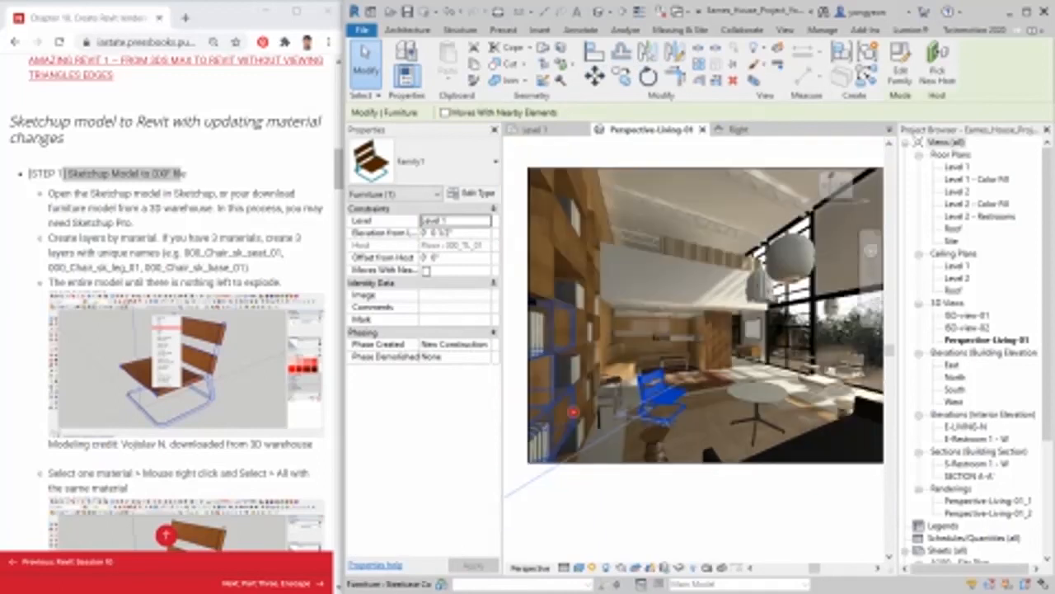
{"action": "middle_click_drag", "start_coordinate": [725, 501], "coordinate": [679, 509]}
{"action": "left_click", "coordinate": [679, 509]}
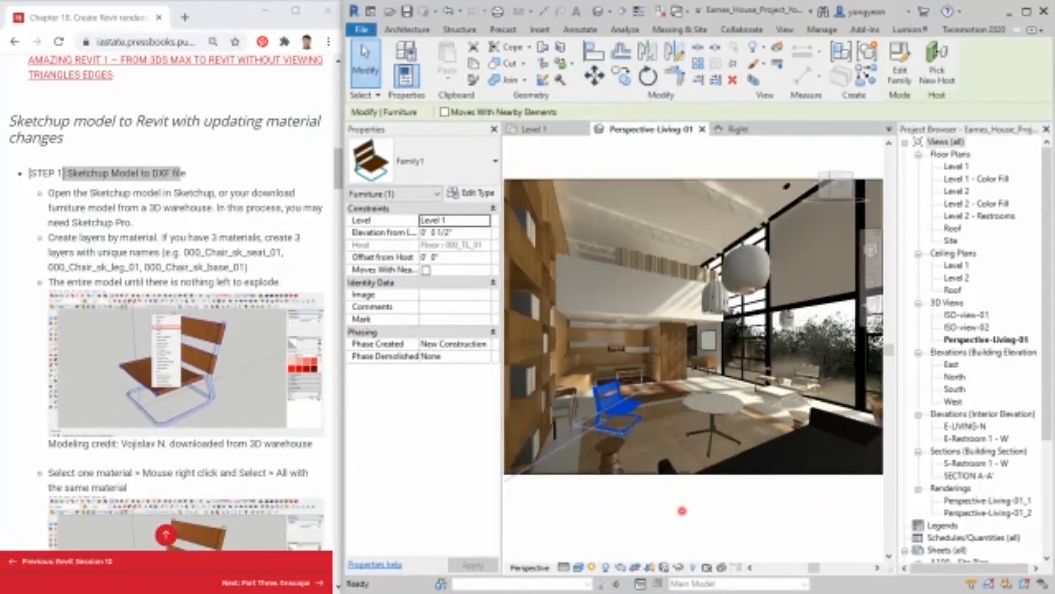